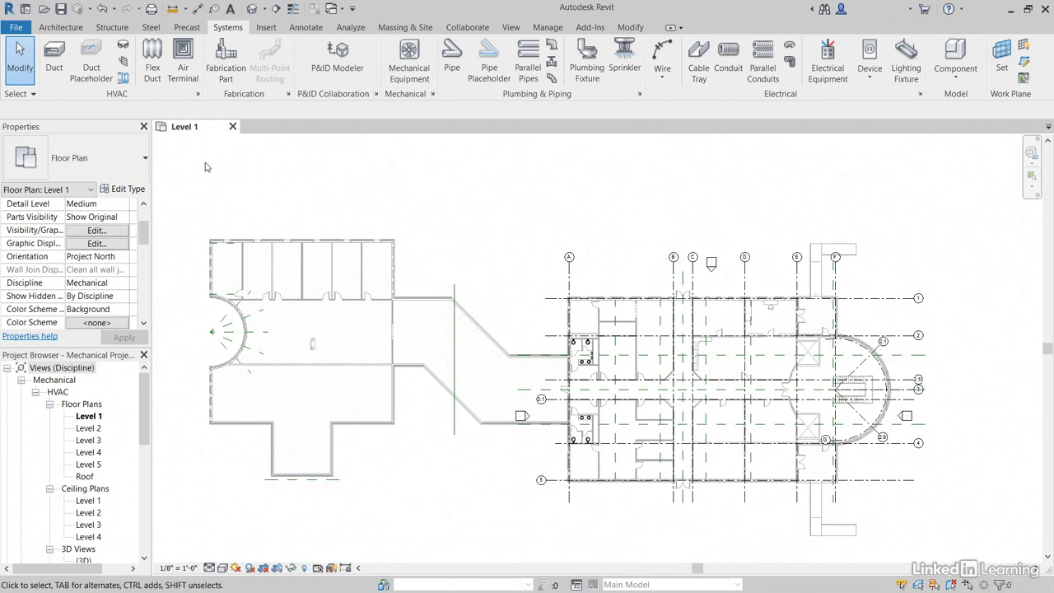
Open the HVAC Level 1 ceiling plan and frame the rooms along the building's upper exterior wall
left_click(305, 27)
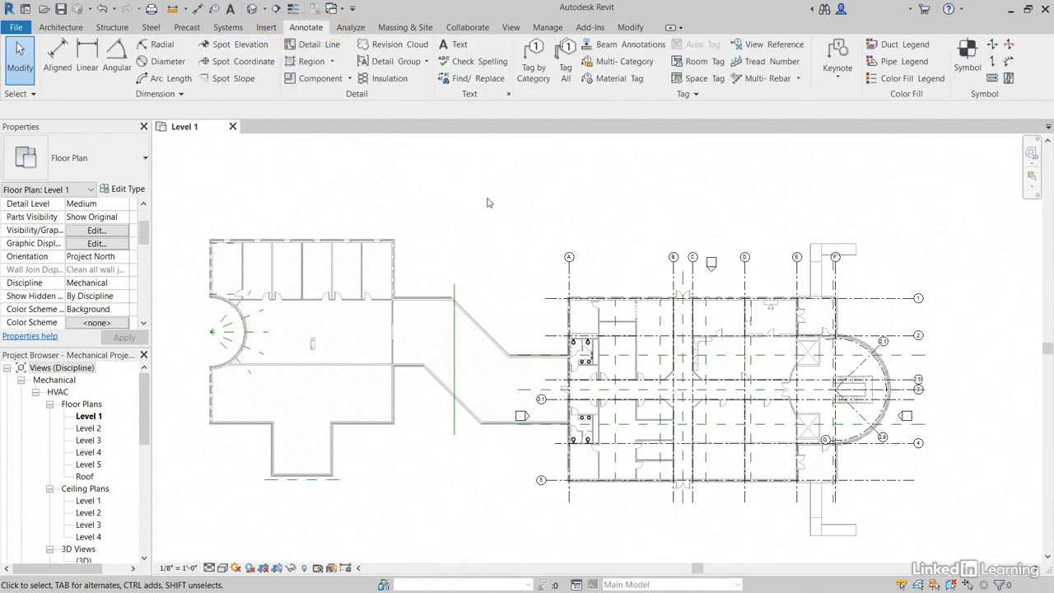
middle_click_drag(489, 205, 387, 162)
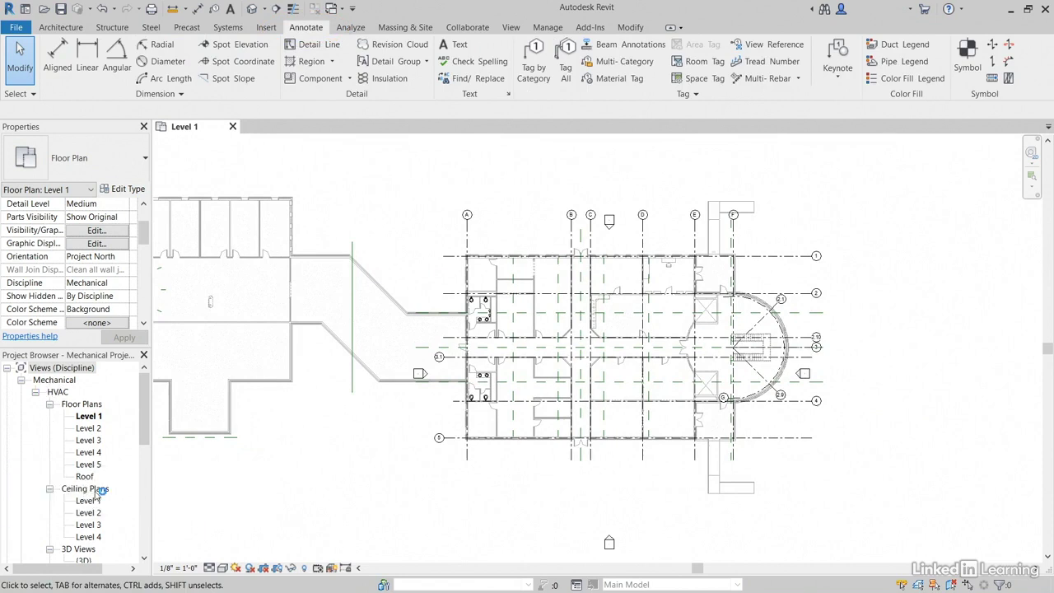
double_click(89, 501)
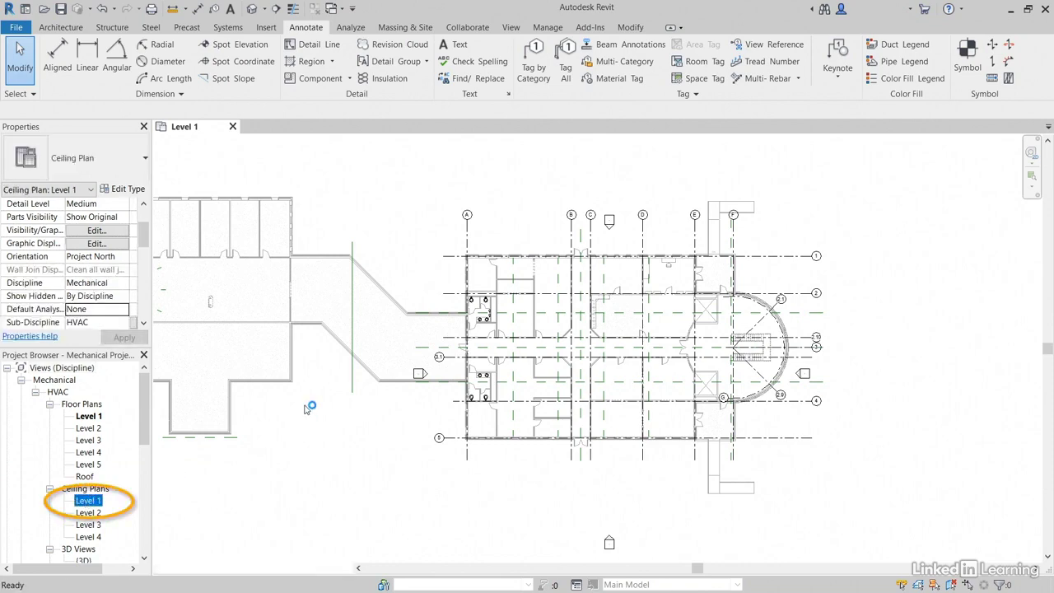
scroll(507, 307, "up", 2)
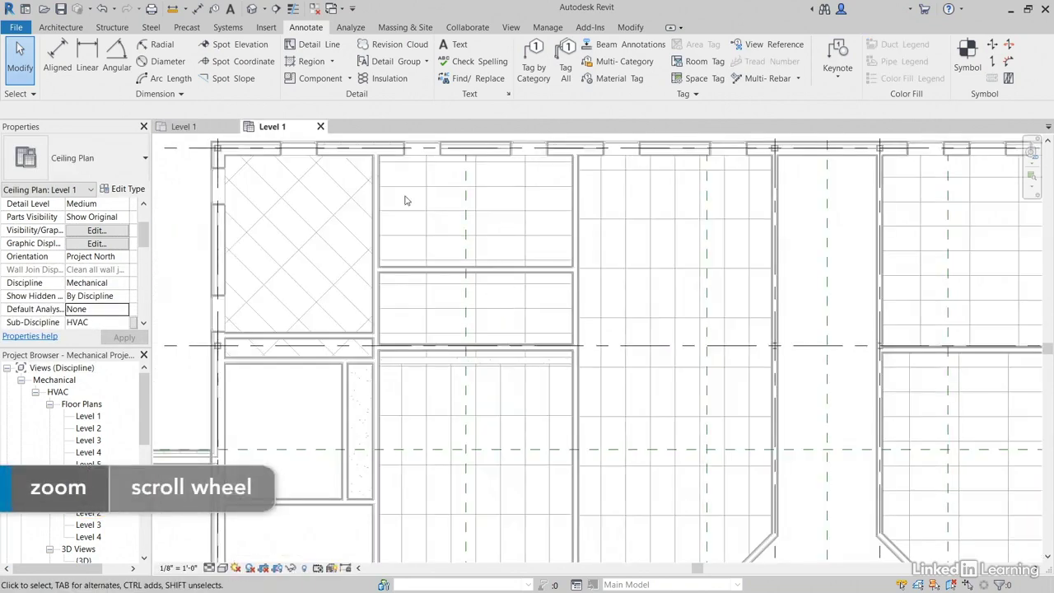
middle_click_drag(405, 299, 477, 358)
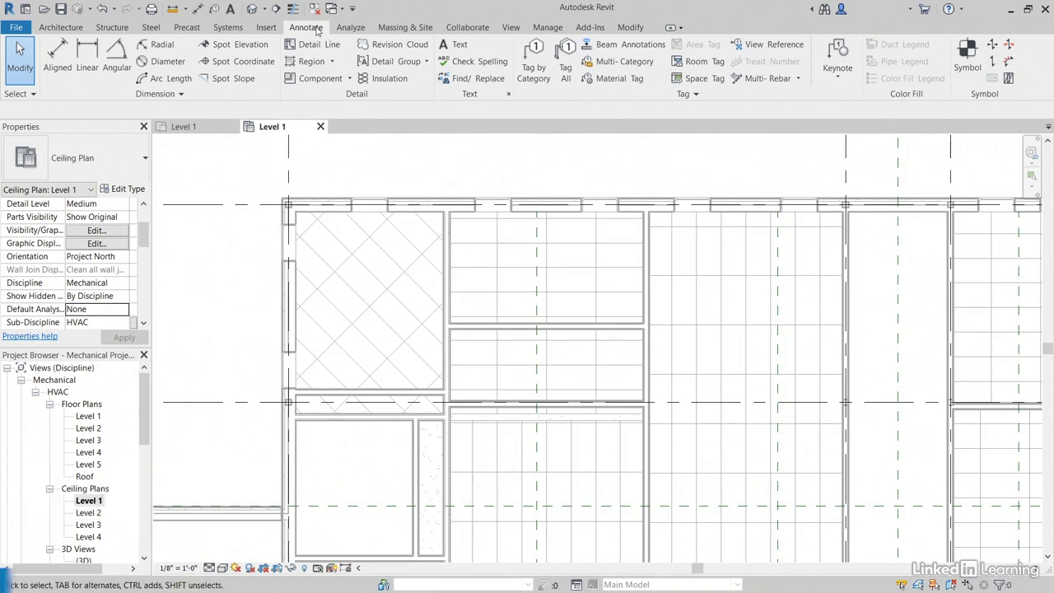
Use Spot Elevation to check the ceiling heights in the upper rooms without placing a tag
left_click(245, 48)
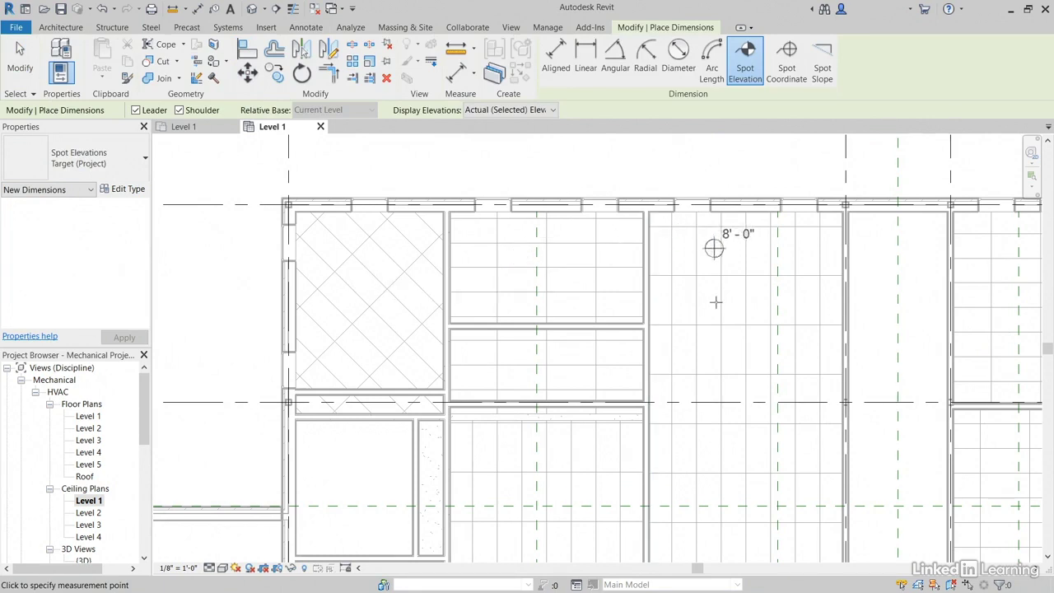
middle_click_drag(400, 324, 395, 233)
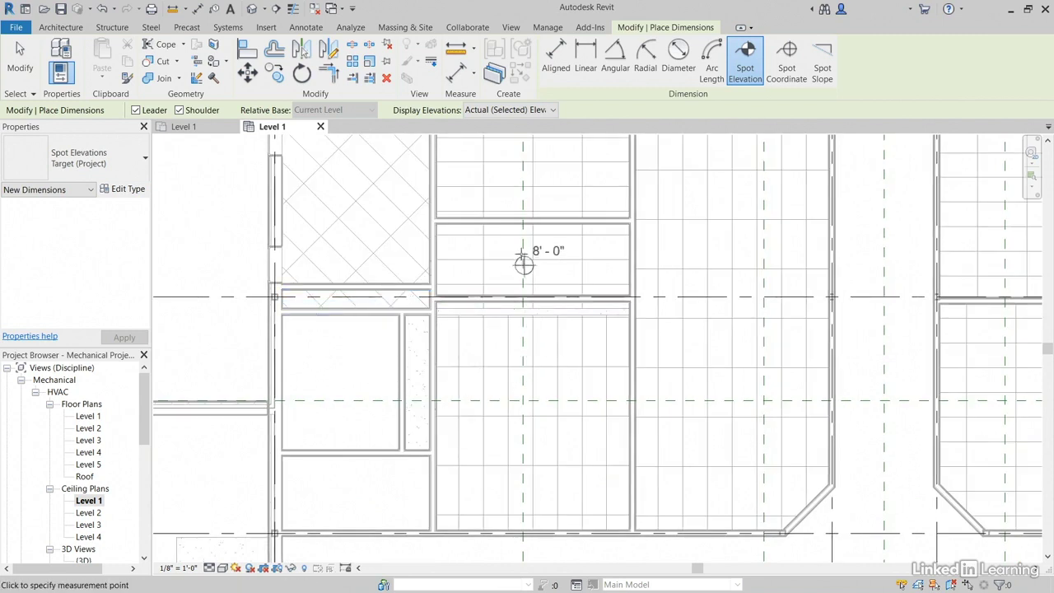
middle_click_drag(528, 264, 548, 392)
key("Escape")
key("Escape")
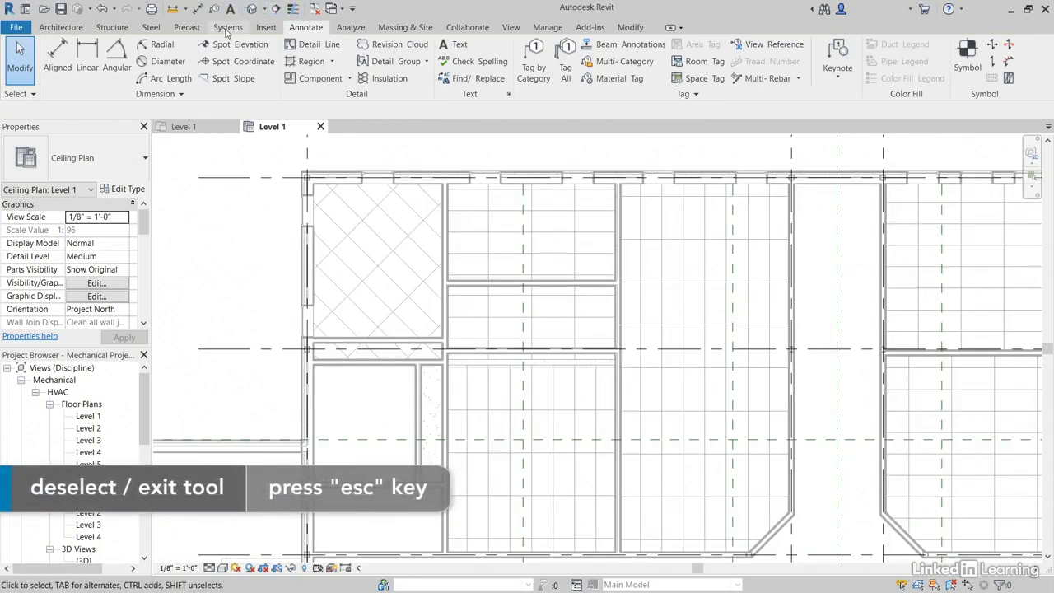
Start placing mechanical equipment using the VAV Unit - Parallel Fan Powered family, type Size 2 - 10 inch Inlet
left_click(227, 29)
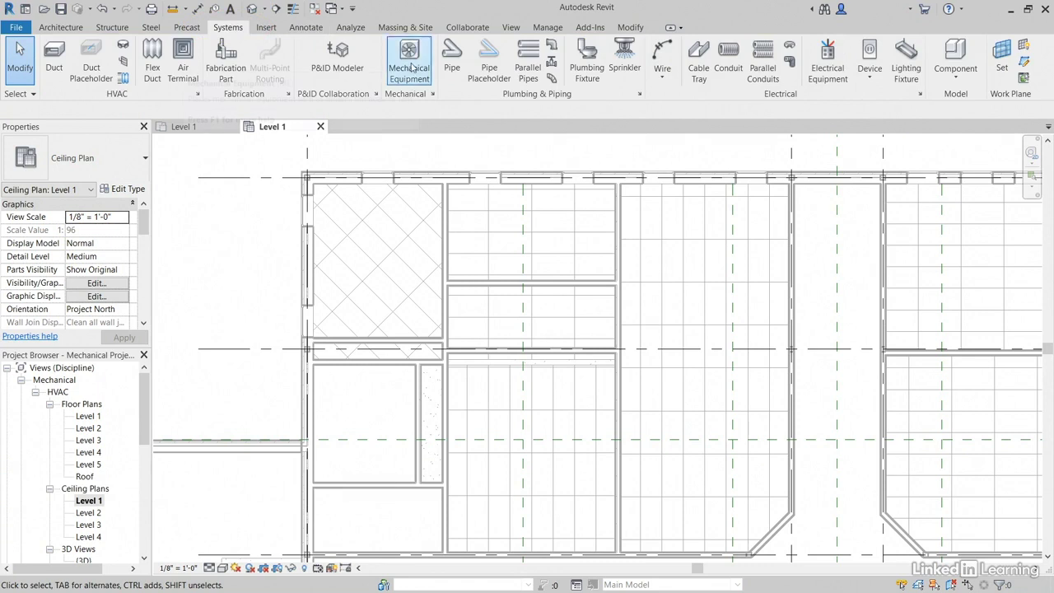
left_click(409, 58)
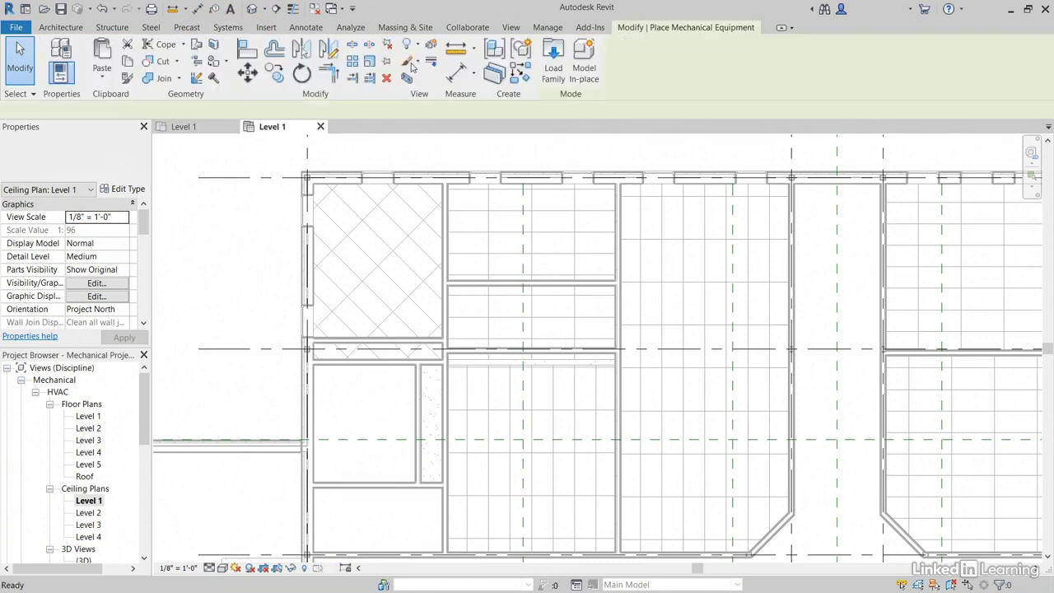
left_click(122, 163)
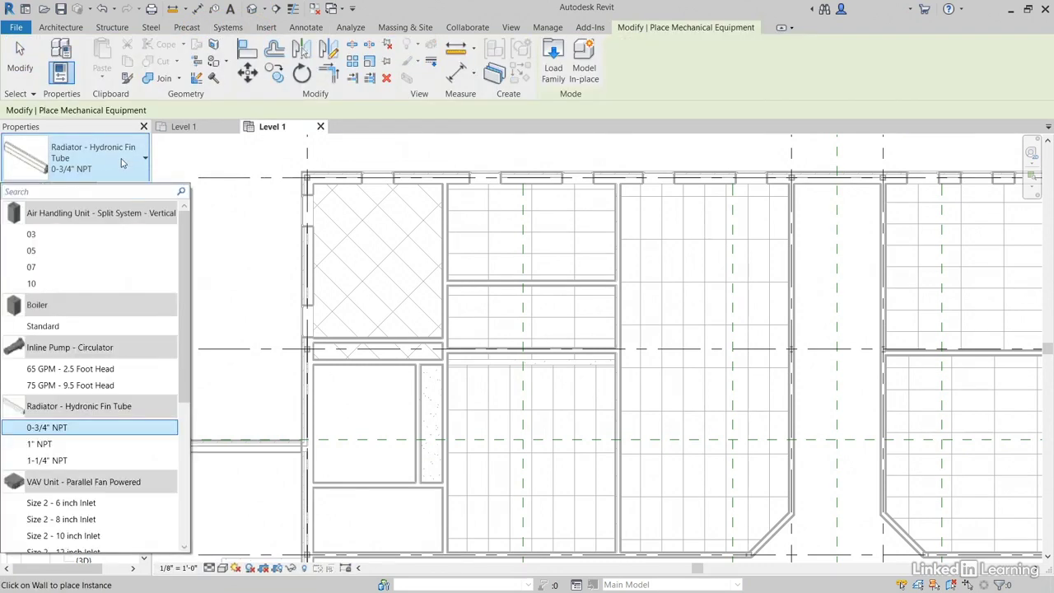
scroll(124, 380, "down", 2)
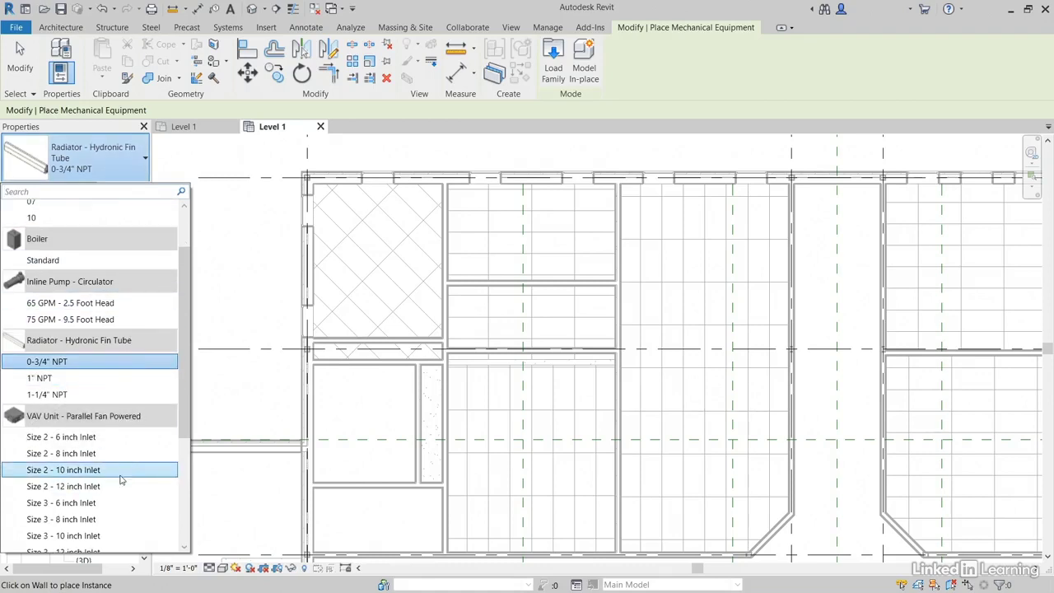
mouse_move(121, 476)
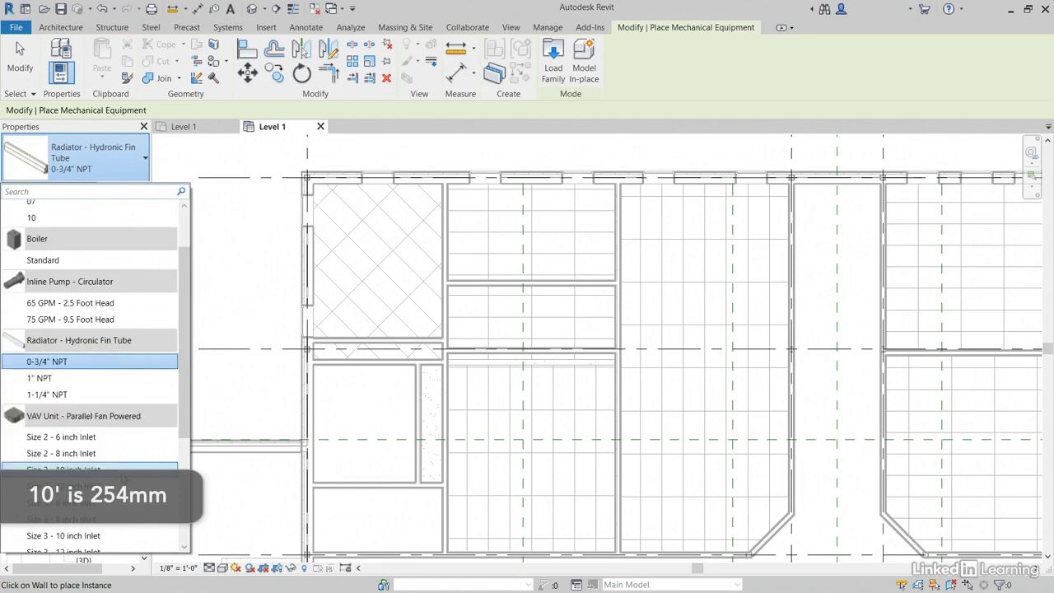
left_click(122, 476)
middle_click_drag(522, 245, 494, 266)
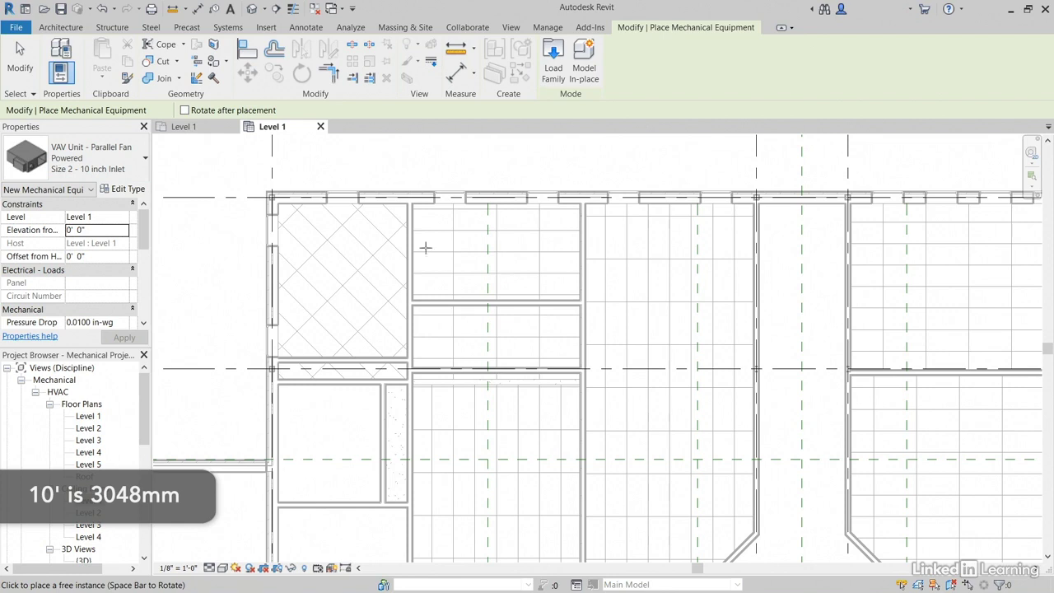
Set the new VAV unit's elevation from Level 1 to 10' 0"
left_click(101, 230)
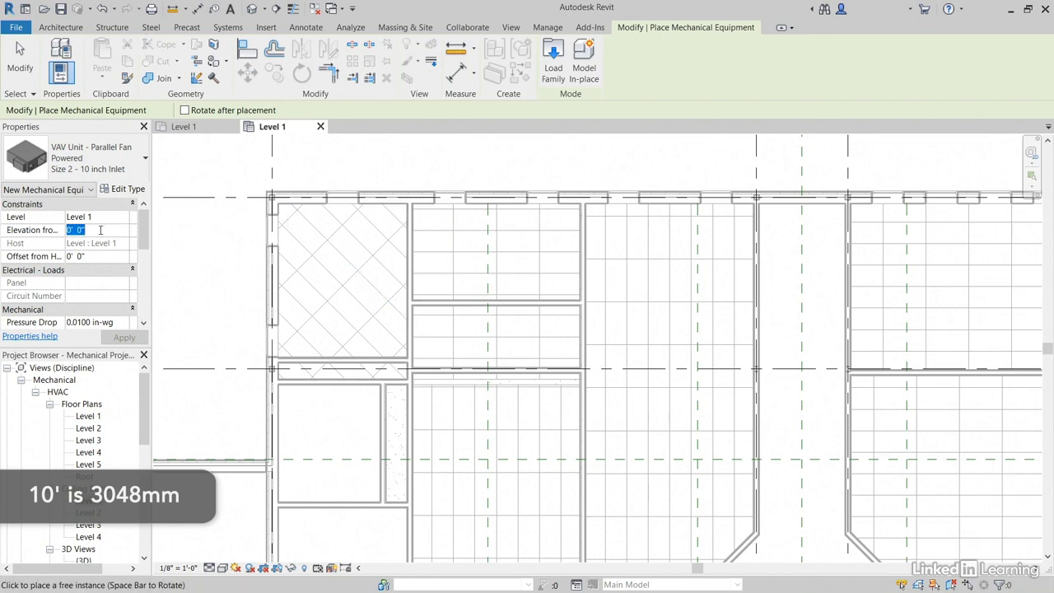
left_click_drag(64, 216, 107, 217)
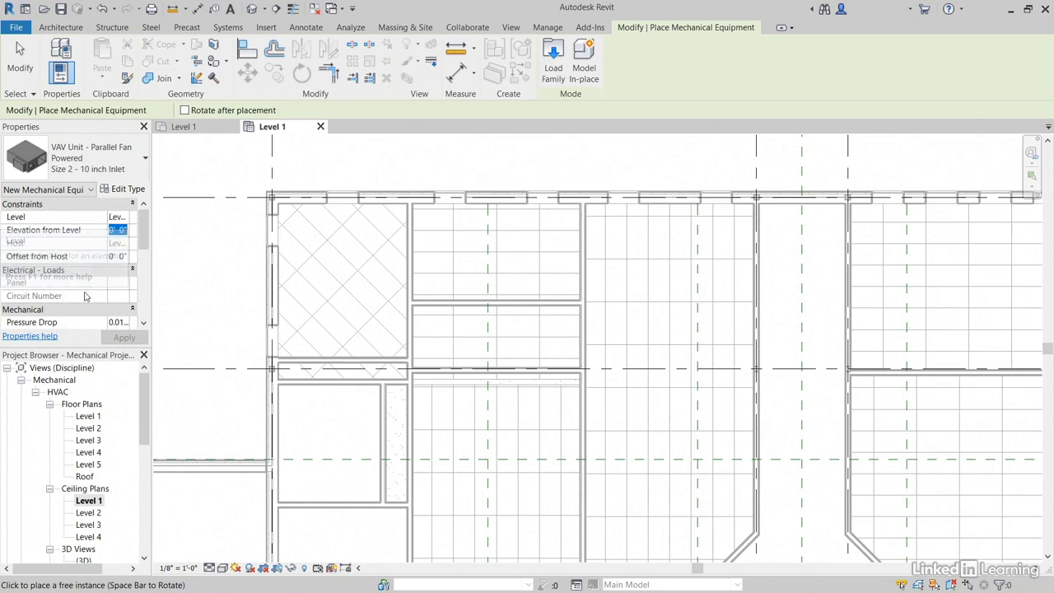
left_click_drag(107, 217, 75, 218)
type("10")
key("Return")
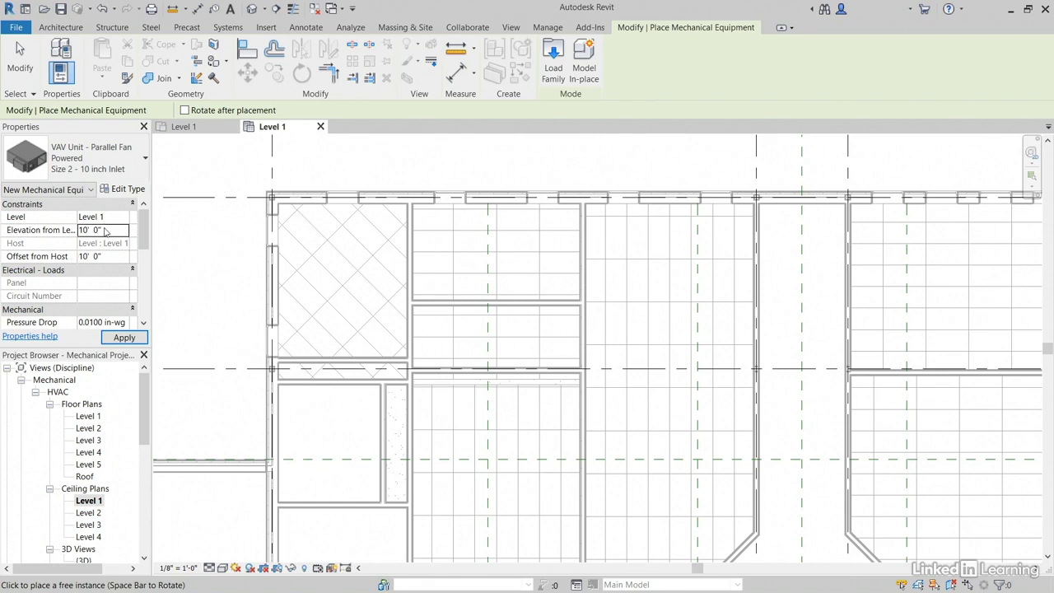
Rotate the VAV unit so its side connection faces the corridor and place it in the upper grid-ceiling room beside that corridor
middle_click_drag(626, 278, 612, 275)
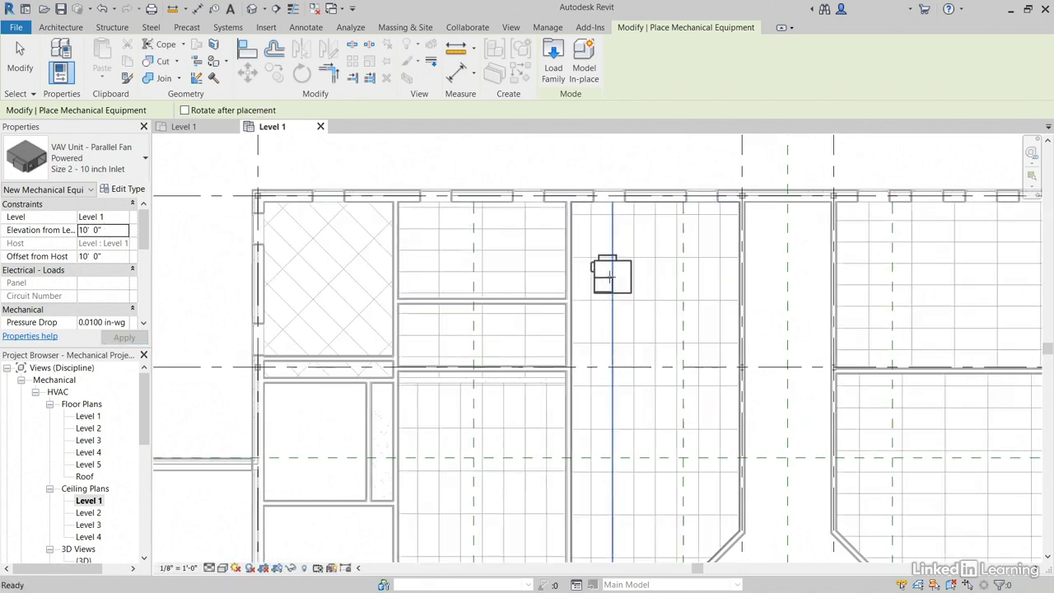
middle_click_drag(532, 273, 510, 299)
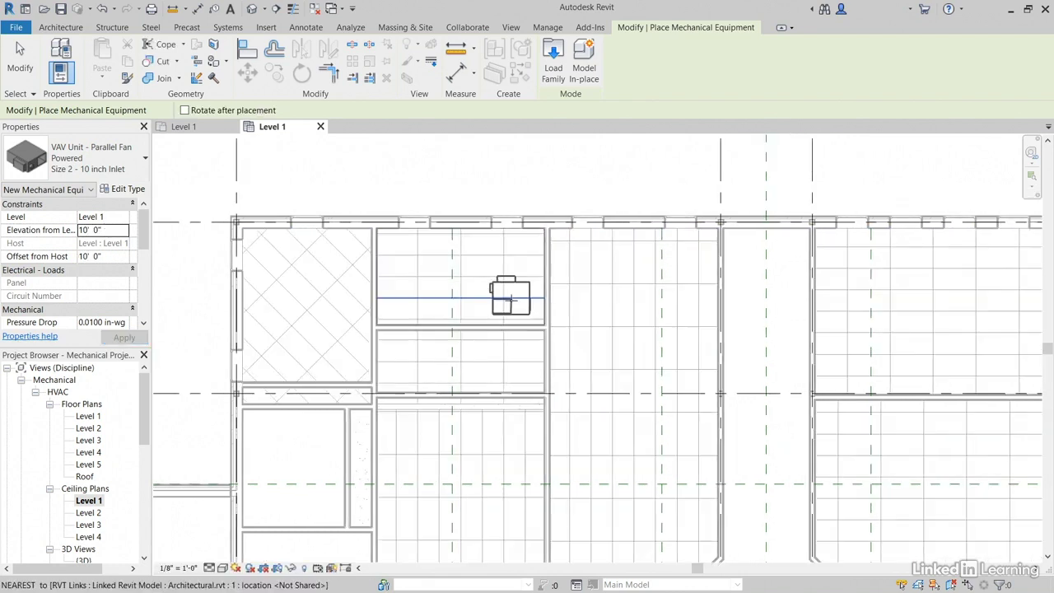
middle_click_drag(601, 292, 514, 273)
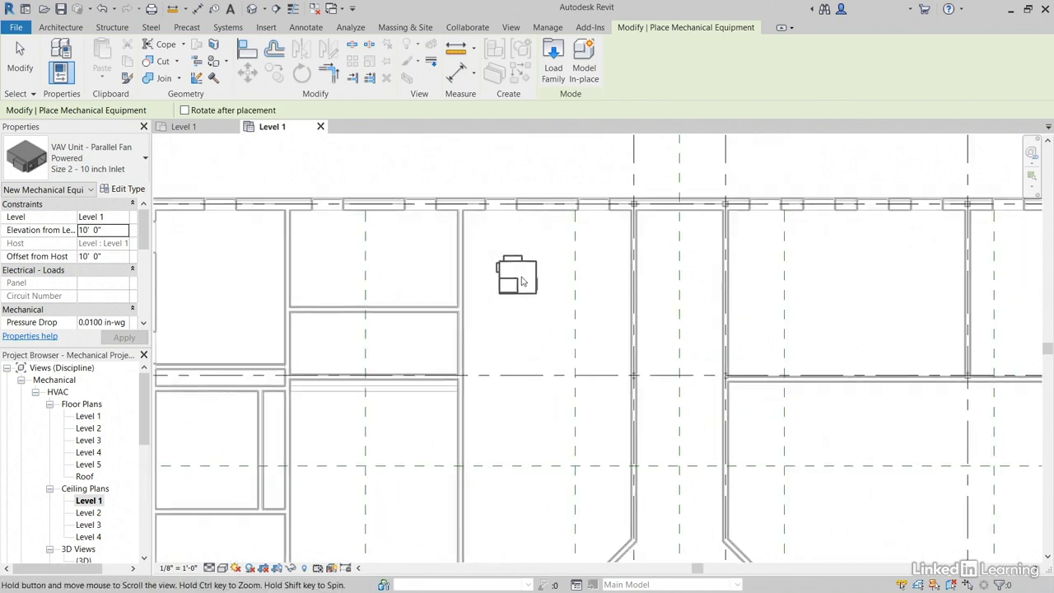
key("space")
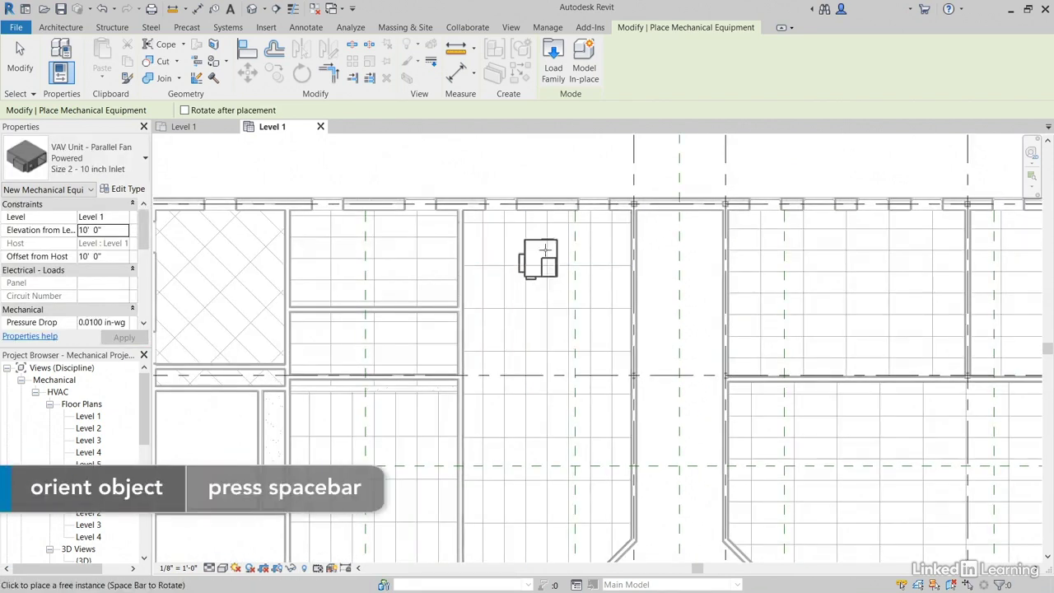
key("space")
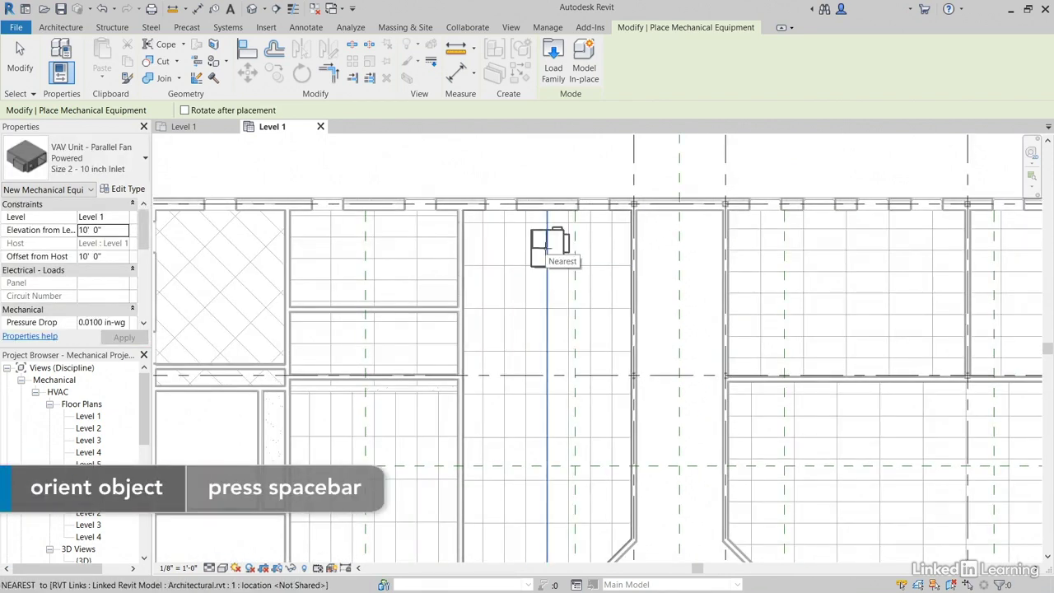
key("space")
key("space")
key("space")
key("space")
key("space")
key("space")
key("space")
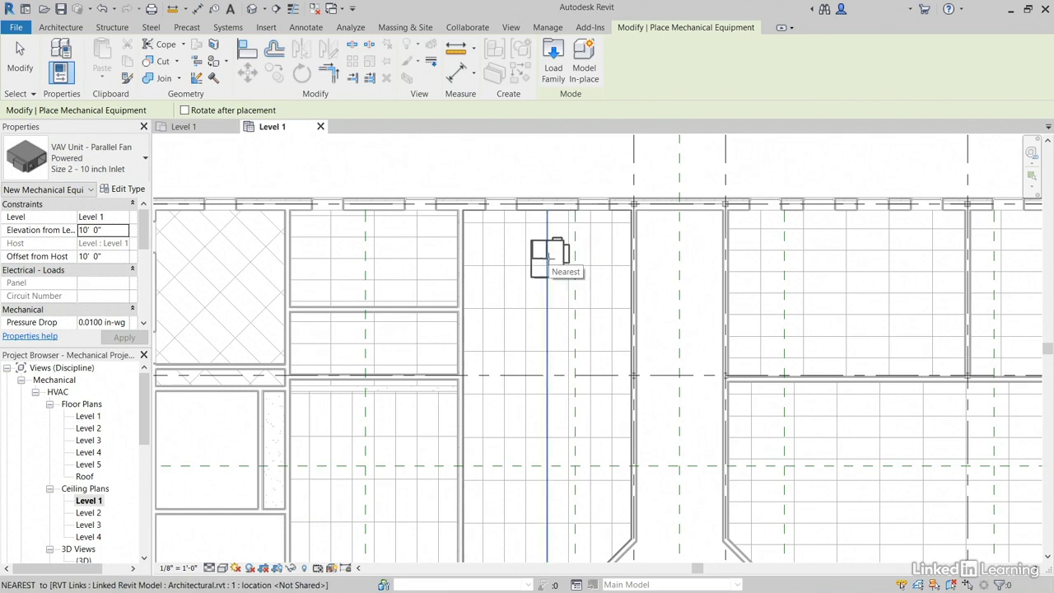
left_click(547, 257)
key("Escape")
key("Escape")
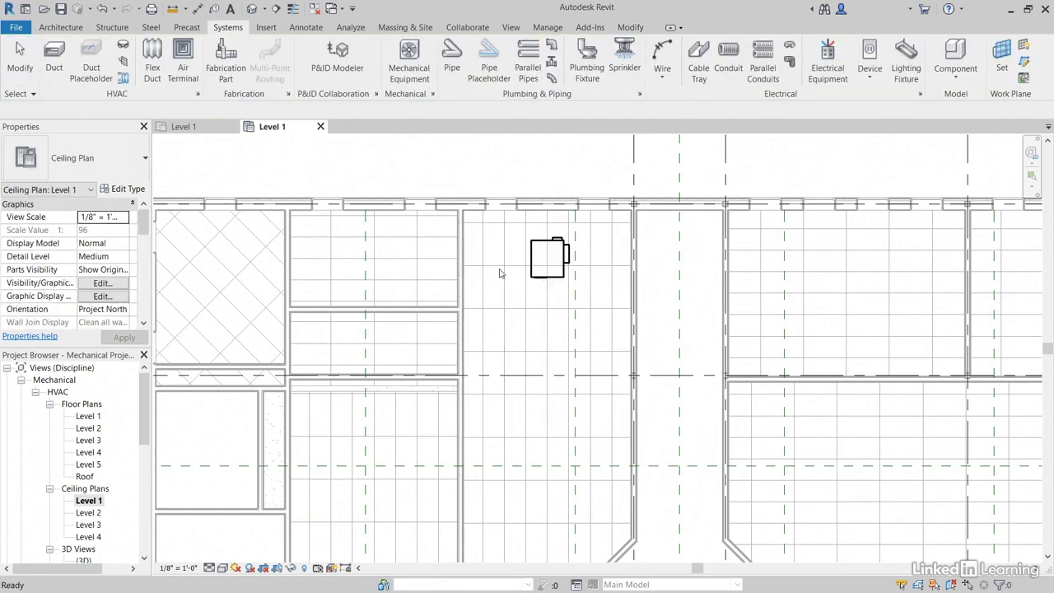
Open the HVAC Roof floor plan and frame the roof area
scroll(499, 273, "down", 2)
mouse_move(531, 356)
middle_mouse_down()
mouse_move(494, 330)
mouse_move(464, 329)
middle_mouse_up()
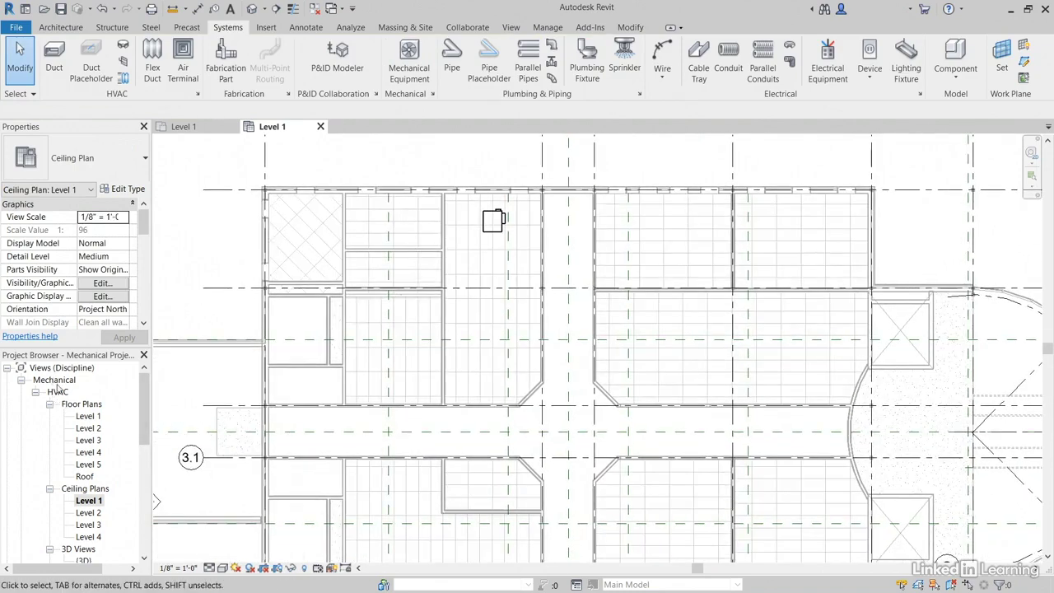
double_click(84, 477)
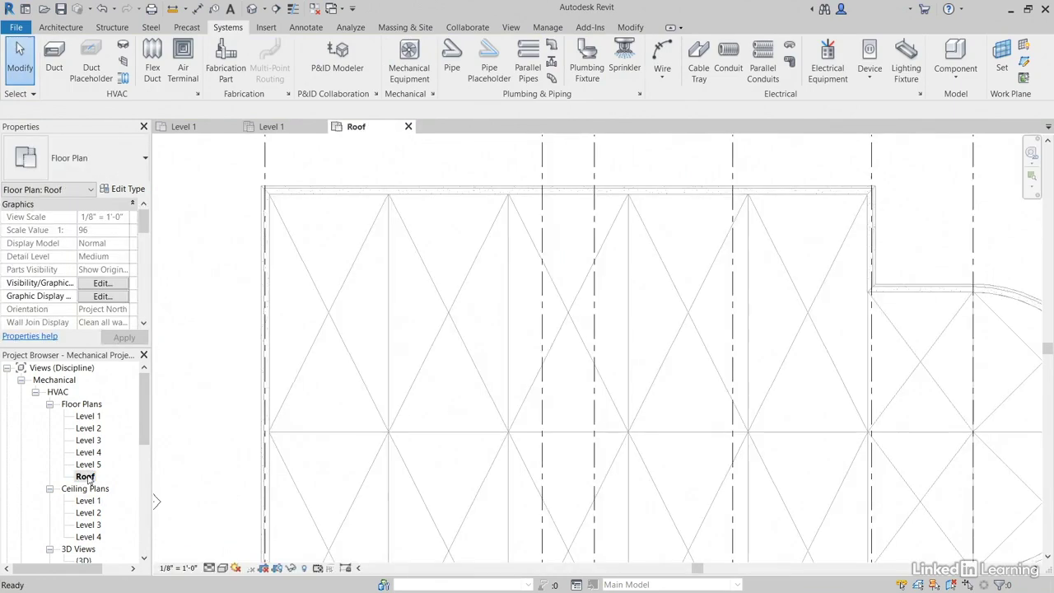
middle_click_drag(582, 362, 510, 342)
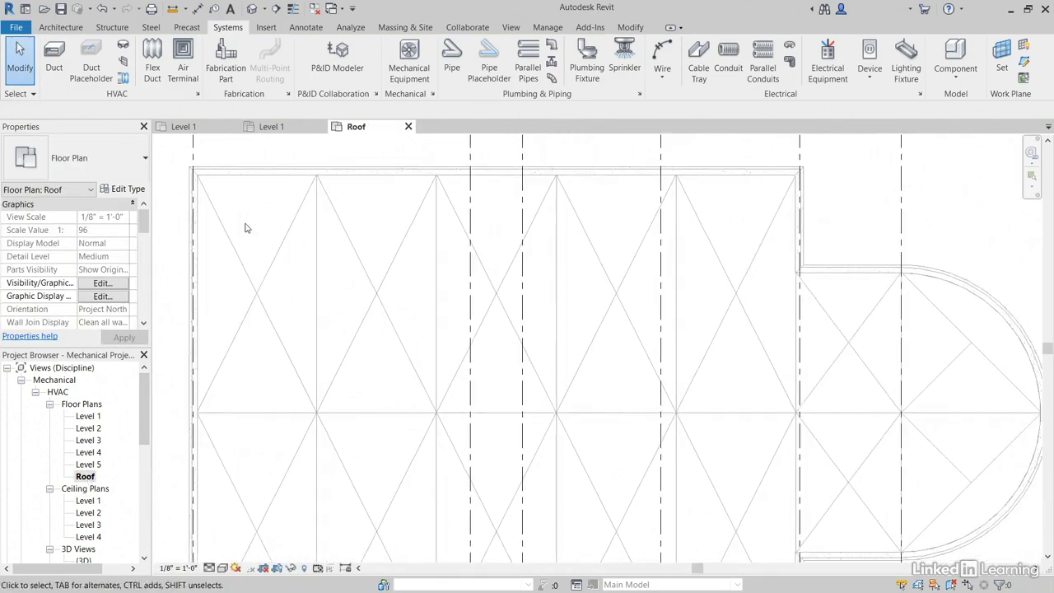
Start loading a family and browse the US Imperial library to Mechanical > MEP > Air-Side Components > Air Handling Units
left_click(265, 27)
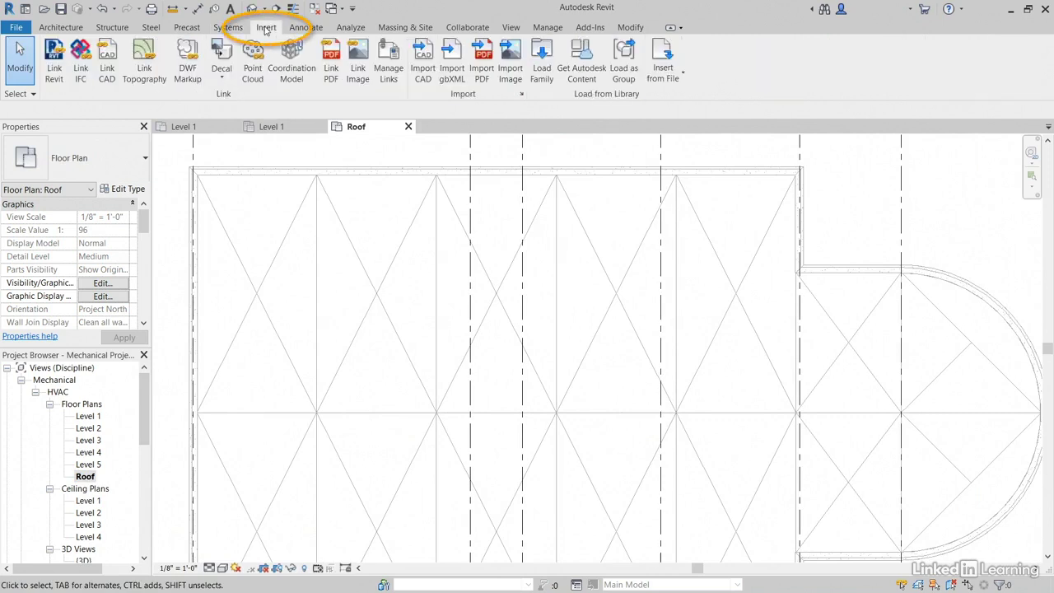
left_click(542, 73)
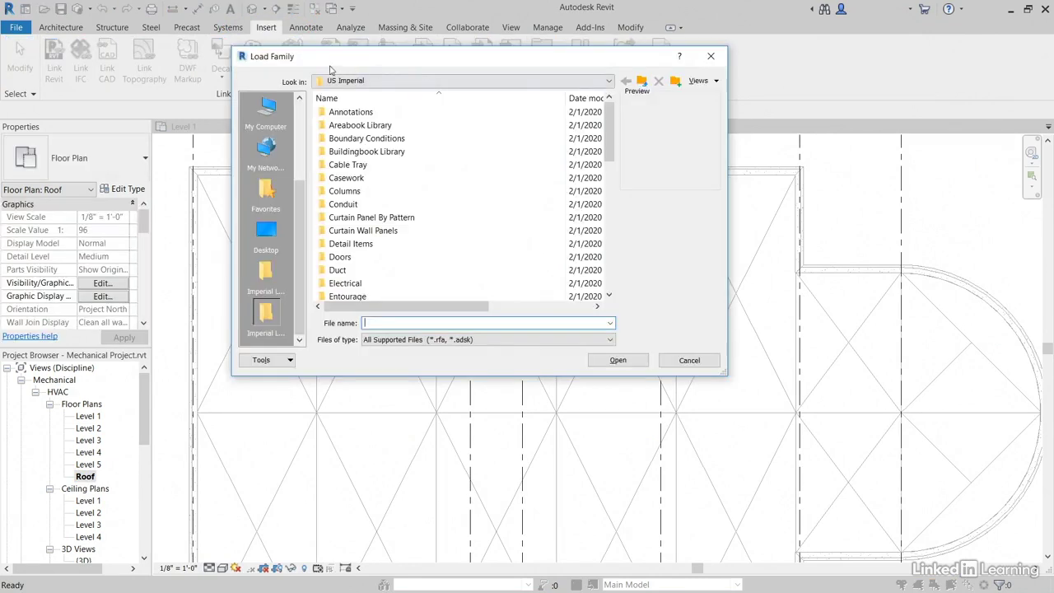
left_click(383, 84)
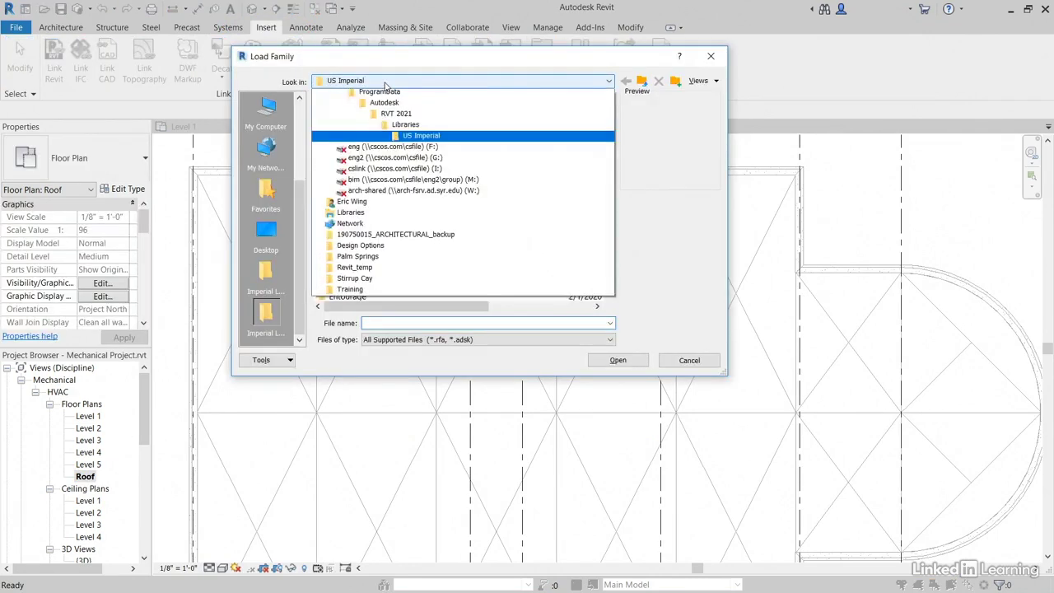
left_click(415, 160)
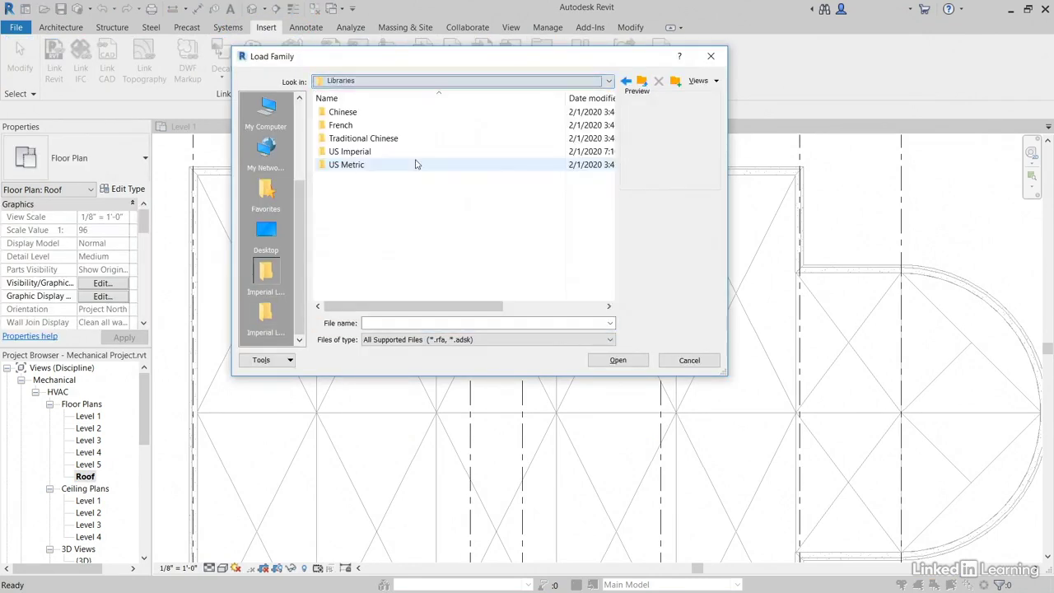
double_click(358, 154)
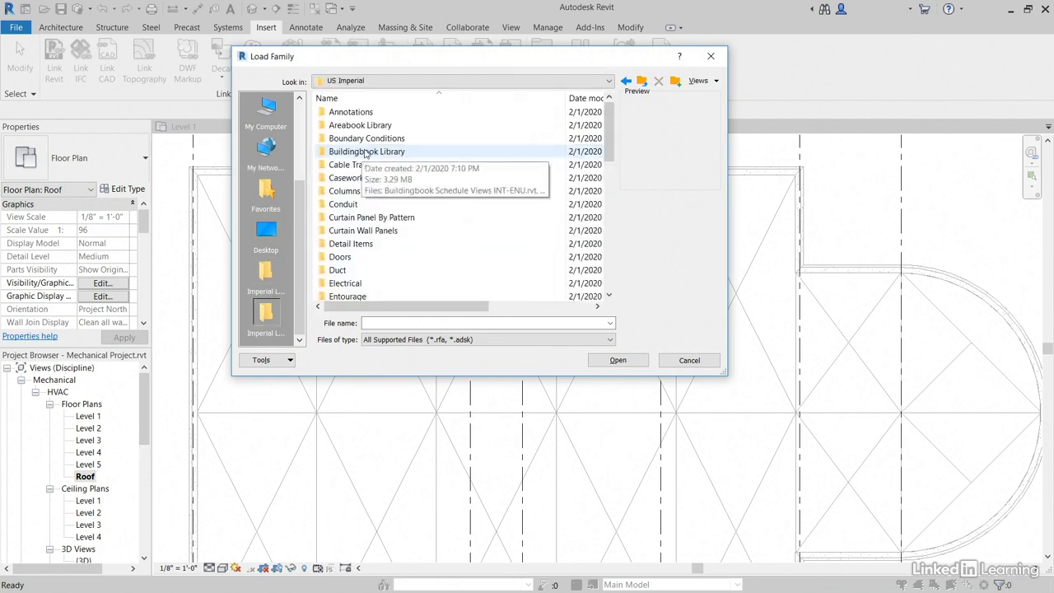
scroll(359, 173, "down", 4)
double_click(358, 218)
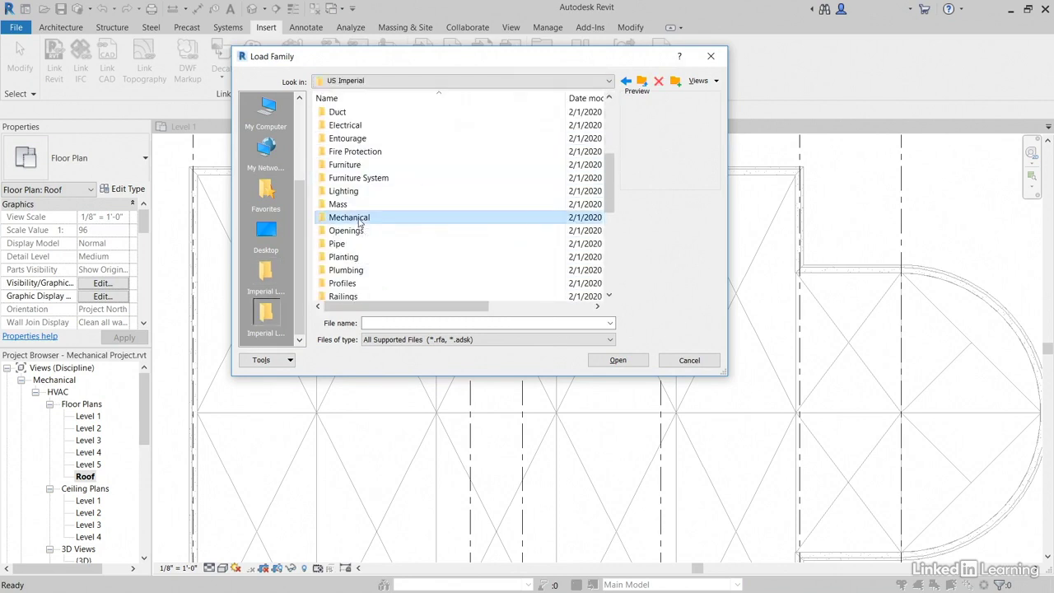
double_click(337, 125)
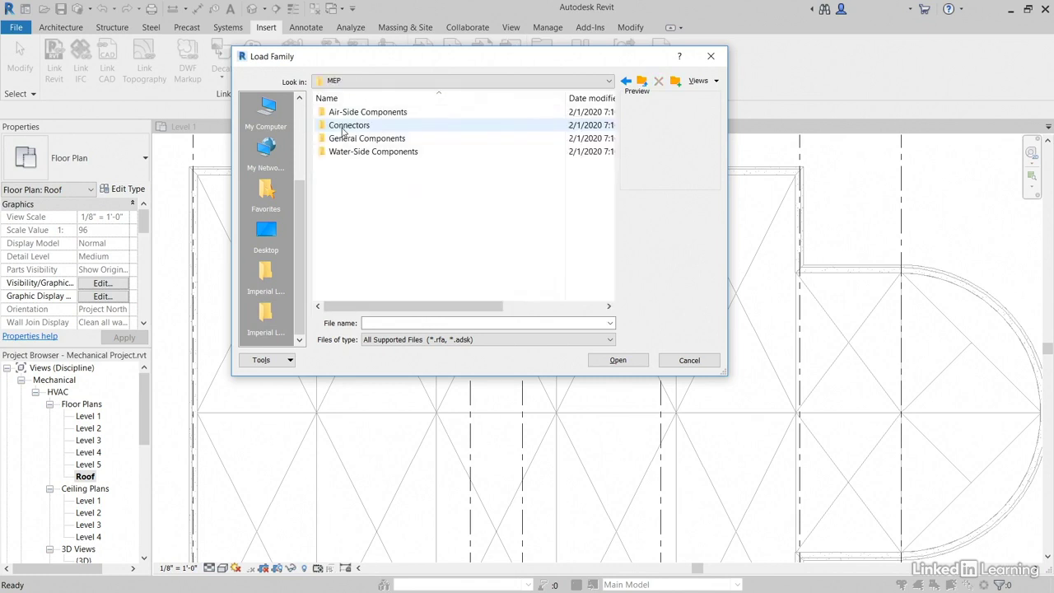
double_click(362, 112)
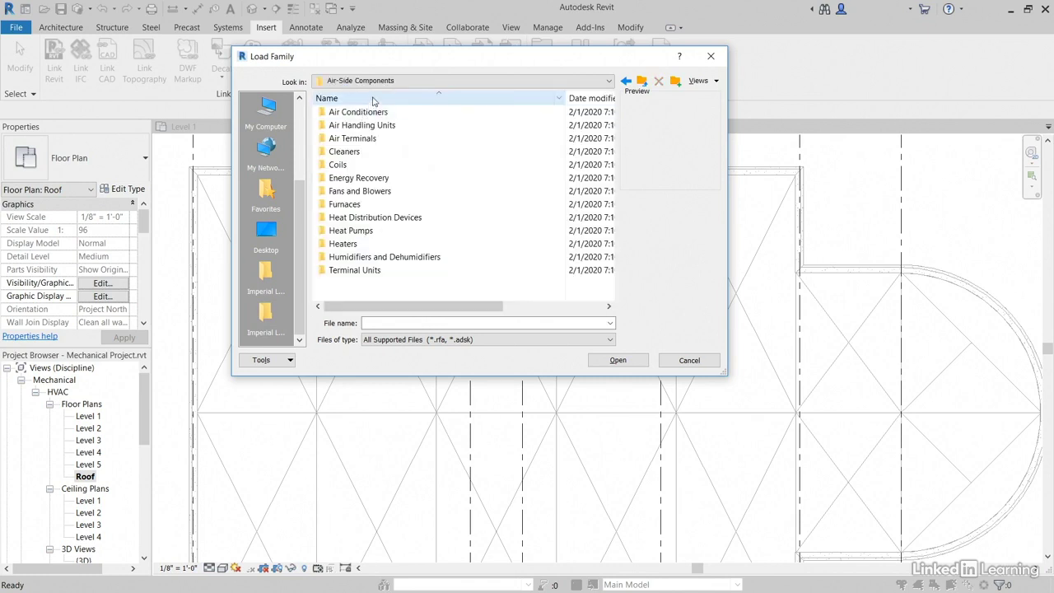
double_click(372, 125)
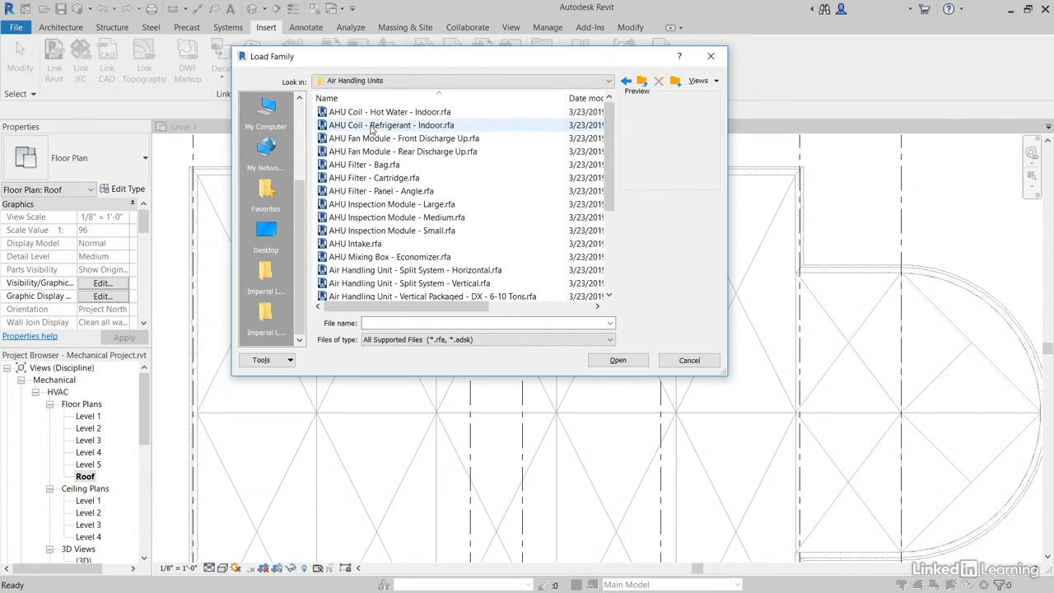
Load the Outdoor AHU - Horizontal.rfa family into the project
scroll(451, 177, "down", 2)
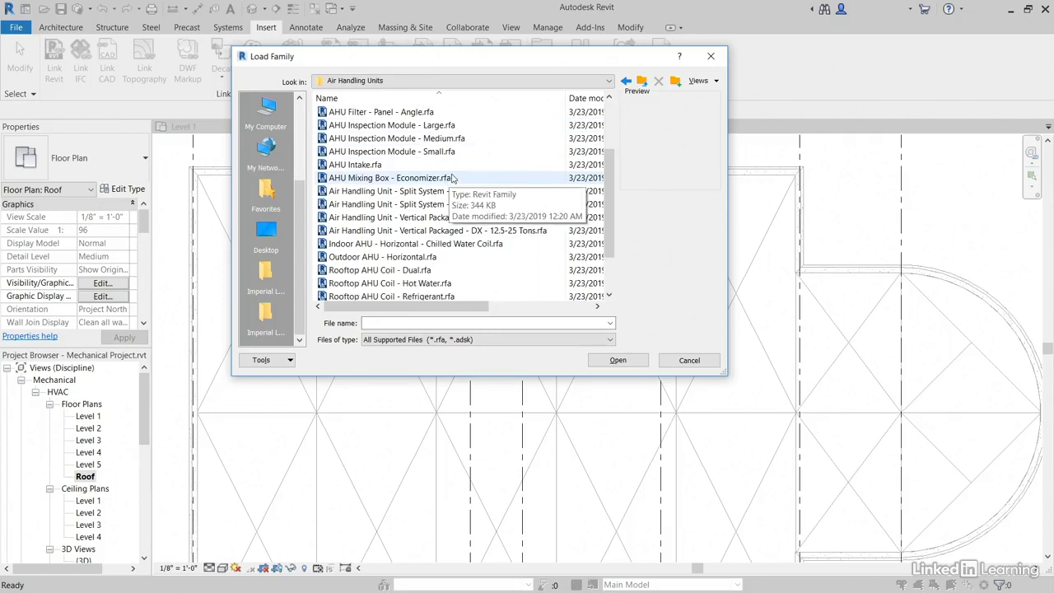
scroll(451, 178, "down", 1)
left_click(424, 217)
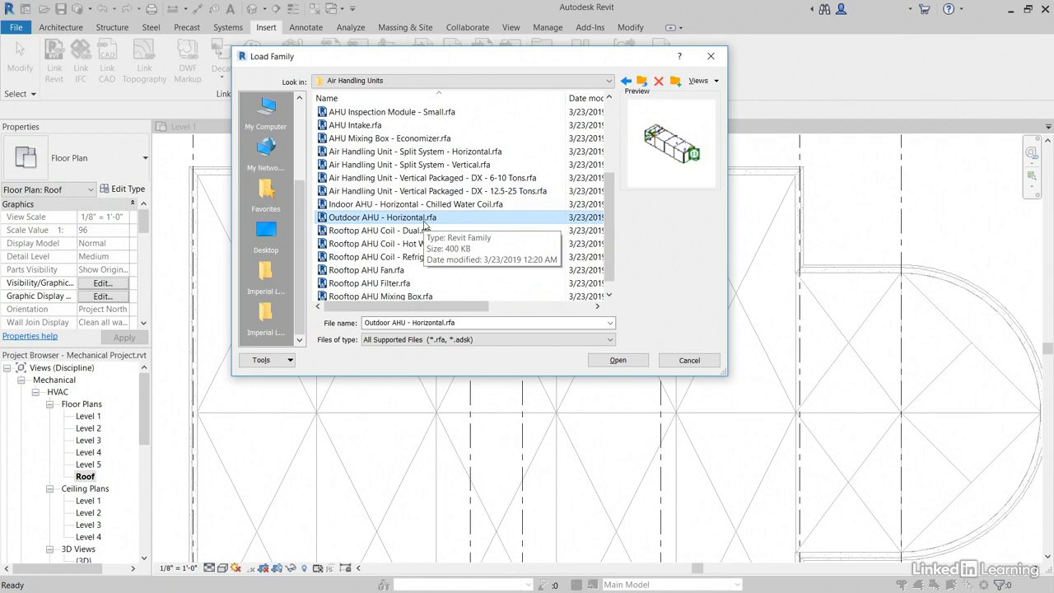
left_click(616, 359)
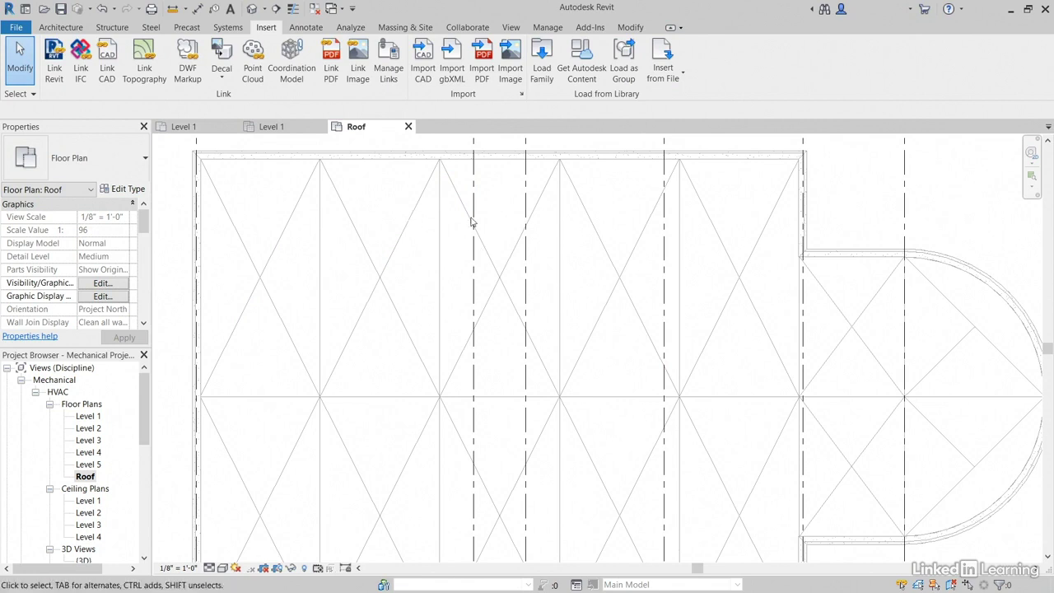
Remove the Mechanical Plan view template from the Roof floor plan by assigning <None>
left_click_drag(144, 223, 141, 288)
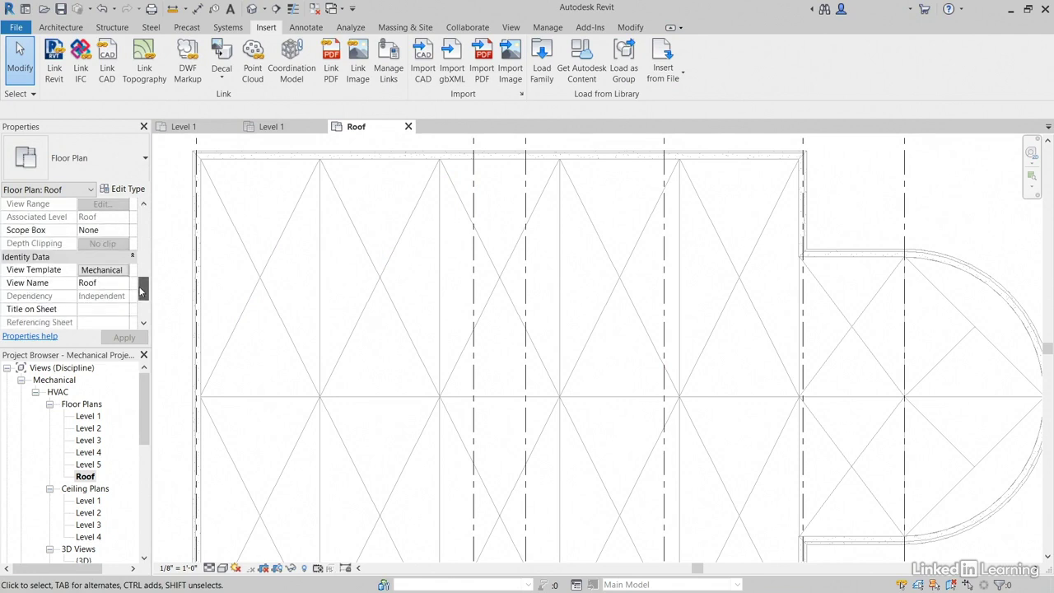
scroll(136, 297, "up", 3)
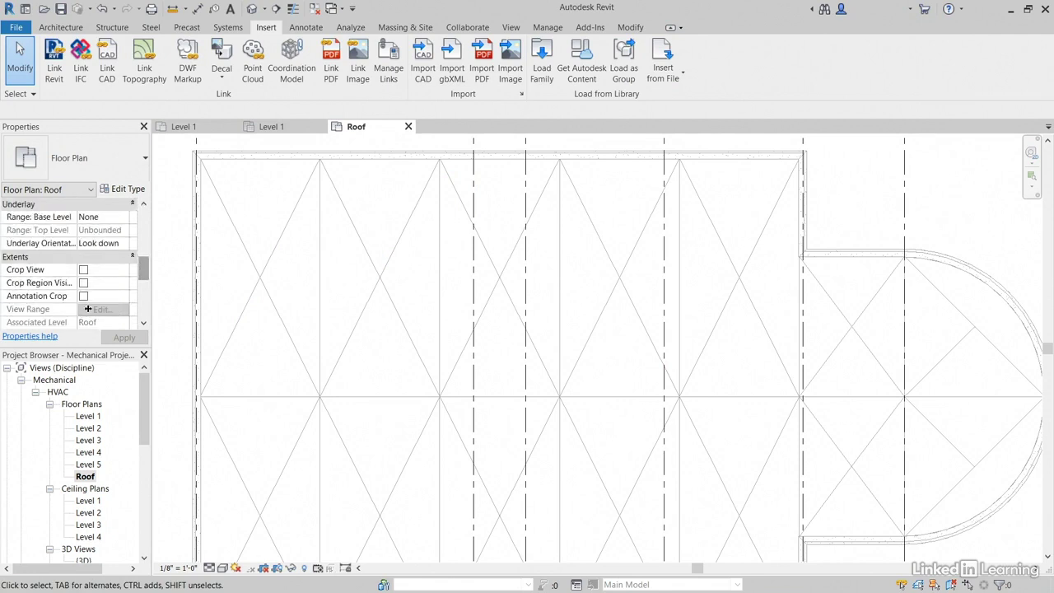
left_click_drag(144, 268, 142, 284)
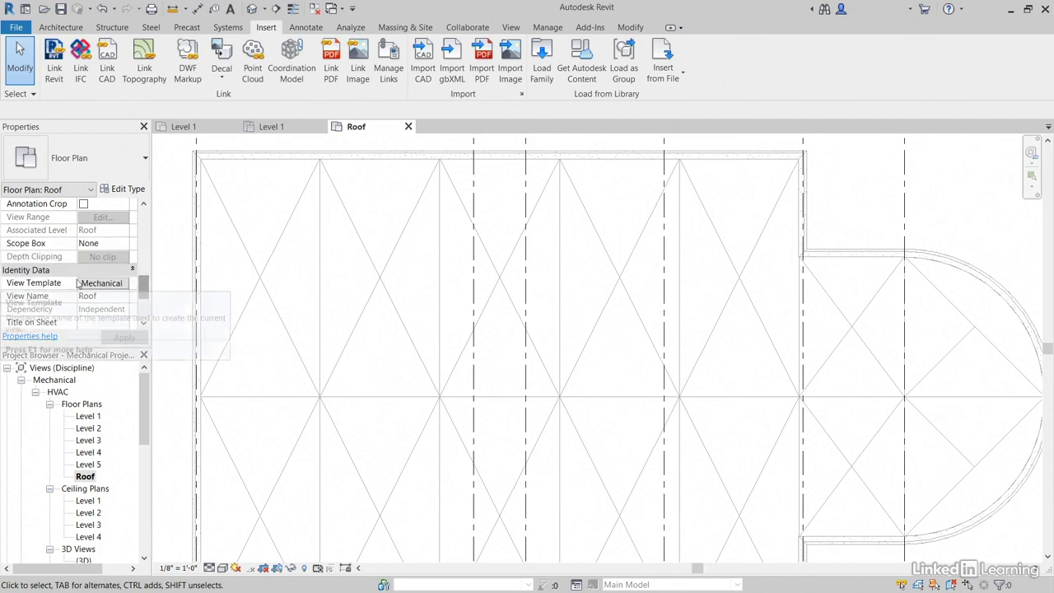
left_click(103, 283)
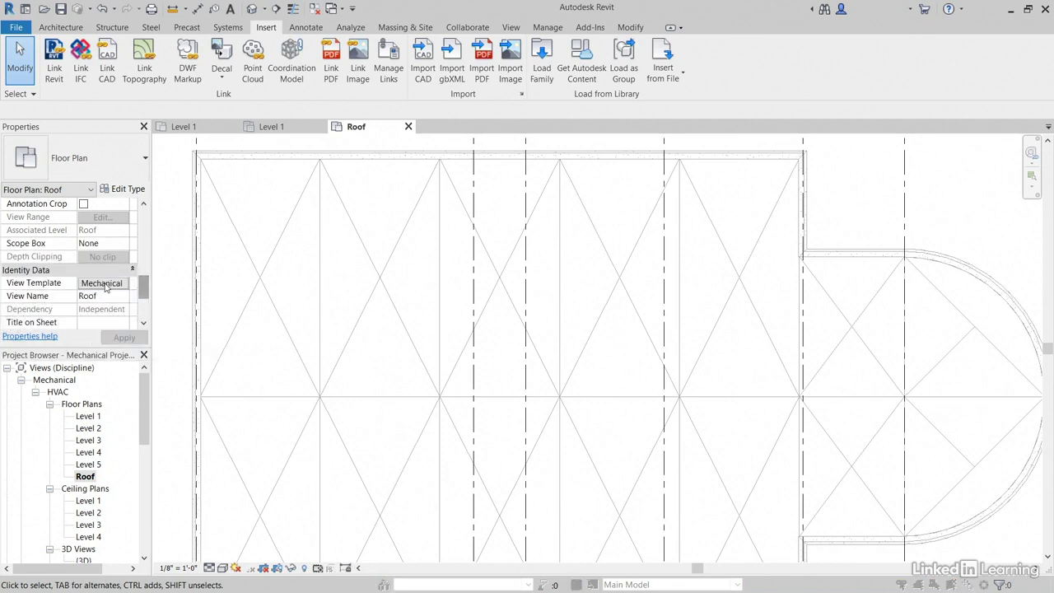
left_click(347, 267)
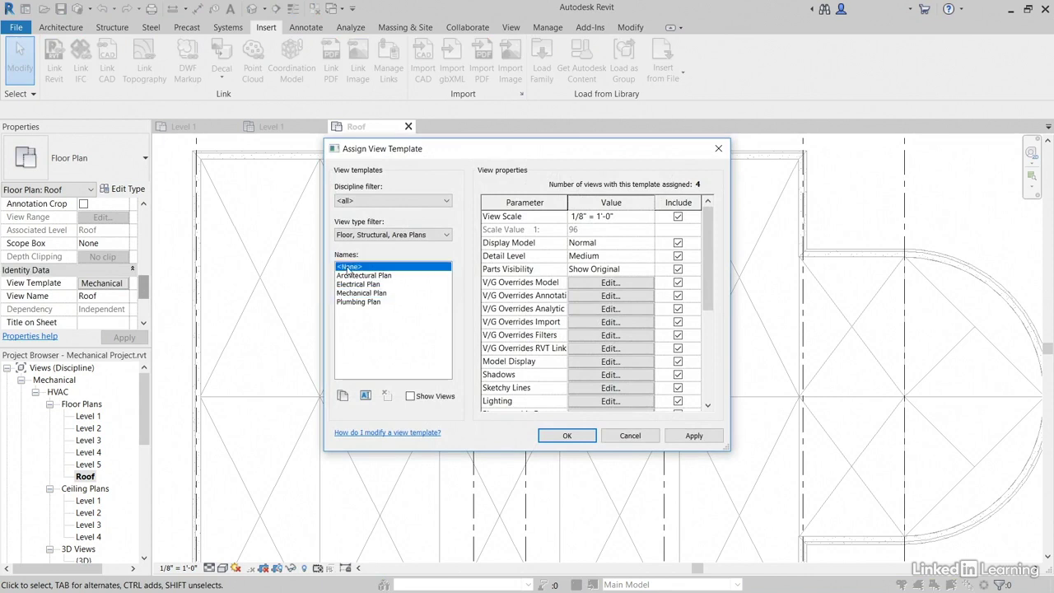
left_click(567, 435)
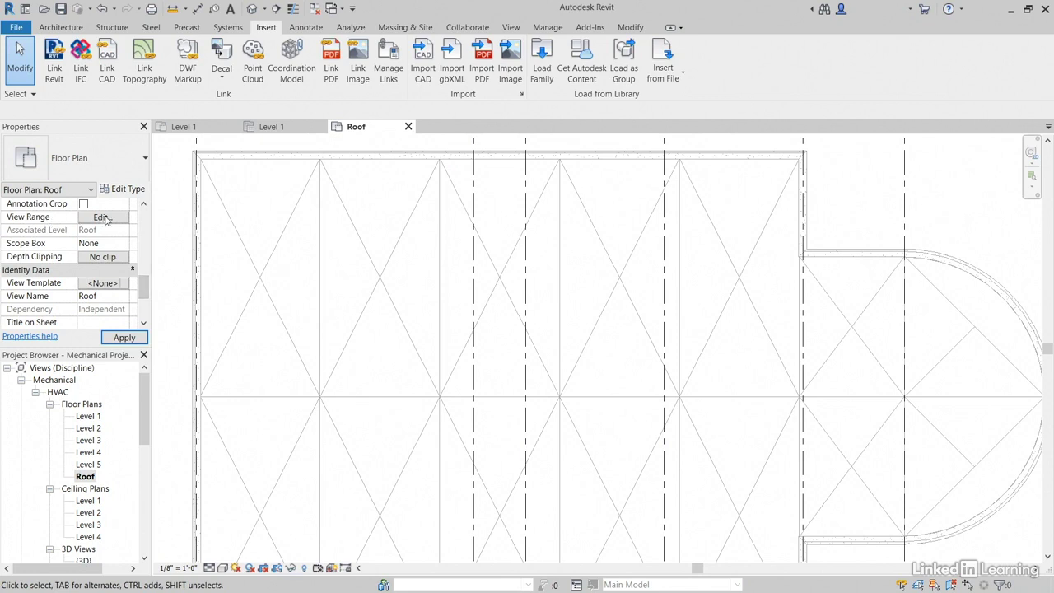
Set the Roof plan's view range so that both the Bottom and the View Depth level are Unlimited
left_click(102, 218)
left_click(376, 236)
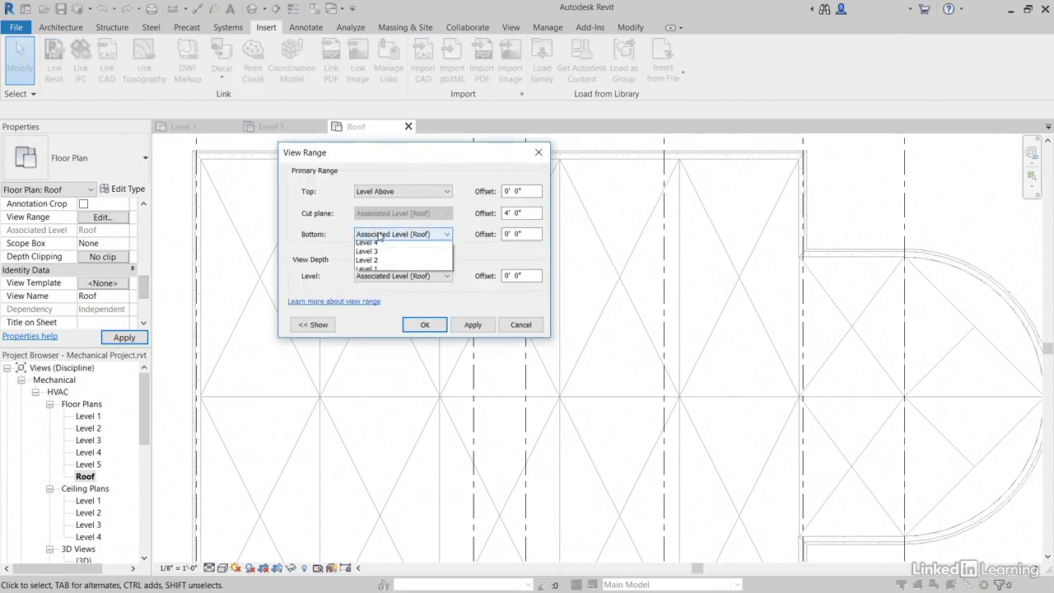
left_click(379, 300)
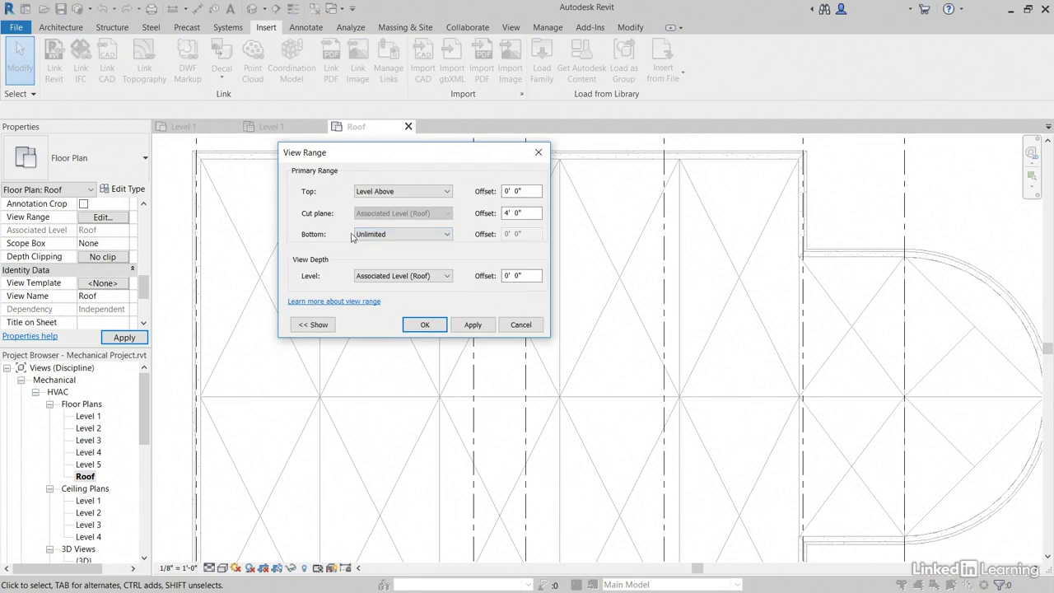
left_click(387, 278)
left_click(385, 340)
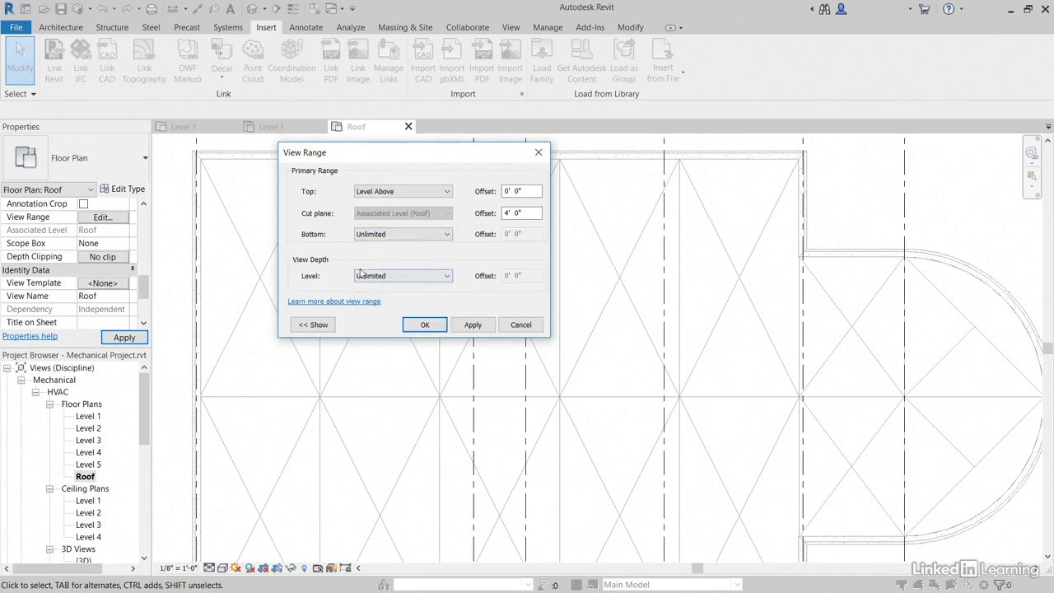
left_click(461, 322)
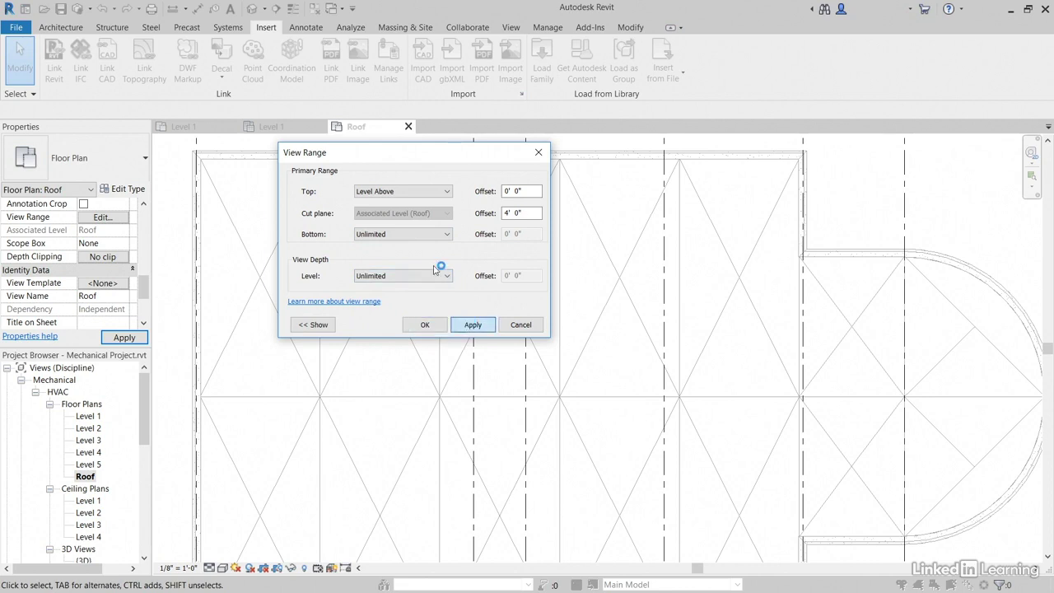
left_click(423, 324)
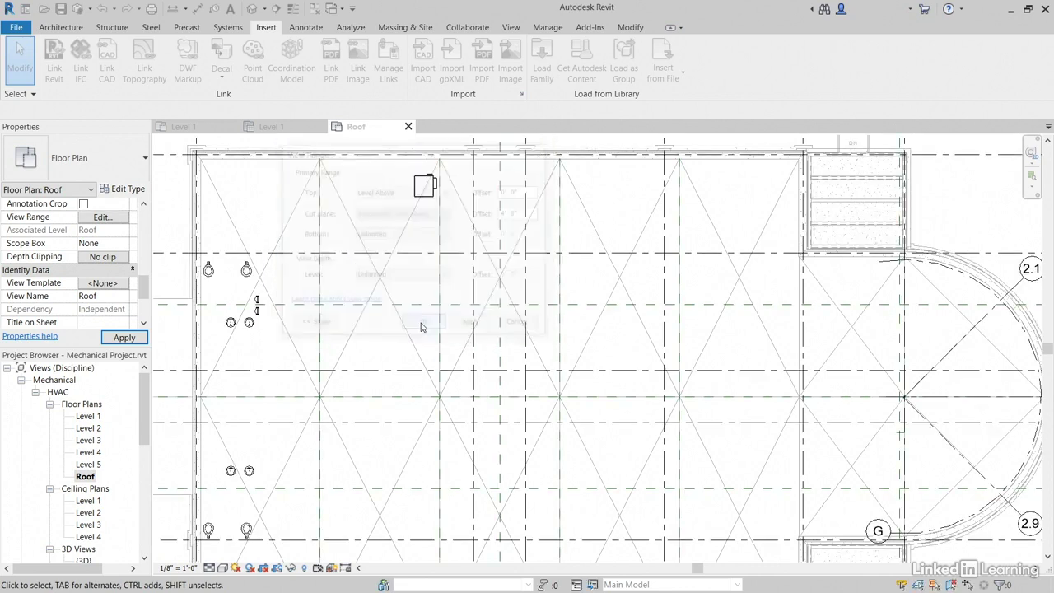
Place an Outdoor AHU - Horizontal, 6 Square Feet of Coil, near the upper roof edge, to the right of the VAV unit and roughly level with it
middle_click_drag(415, 274, 365, 297)
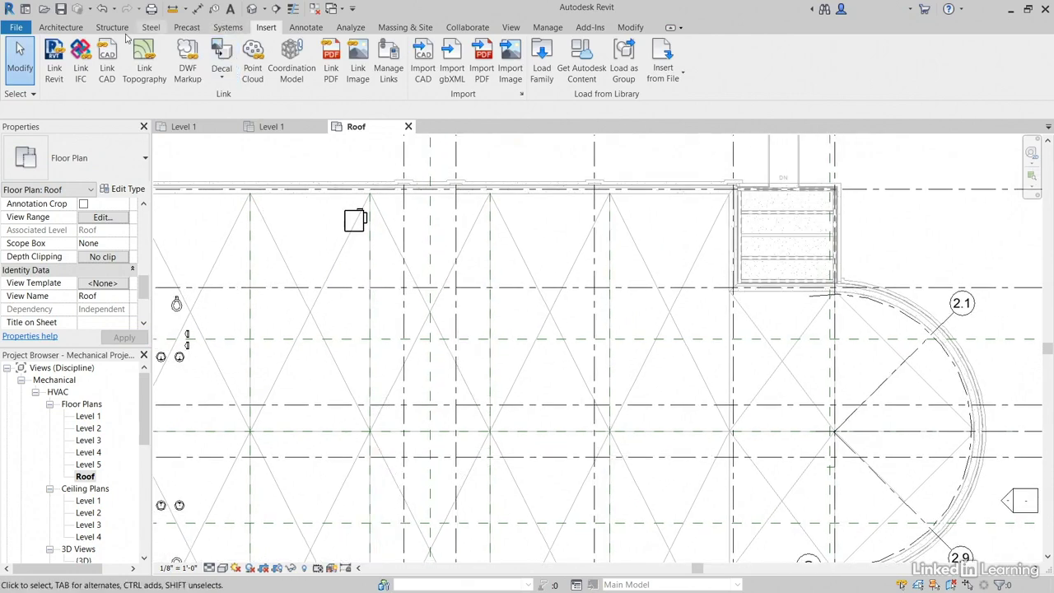
left_click(227, 30)
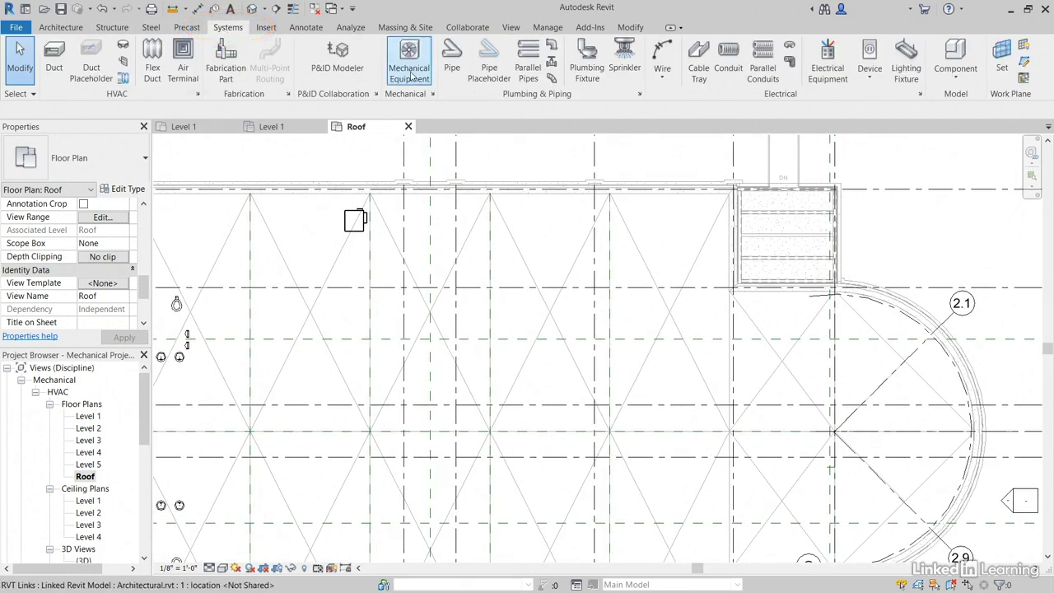
left_click(410, 73)
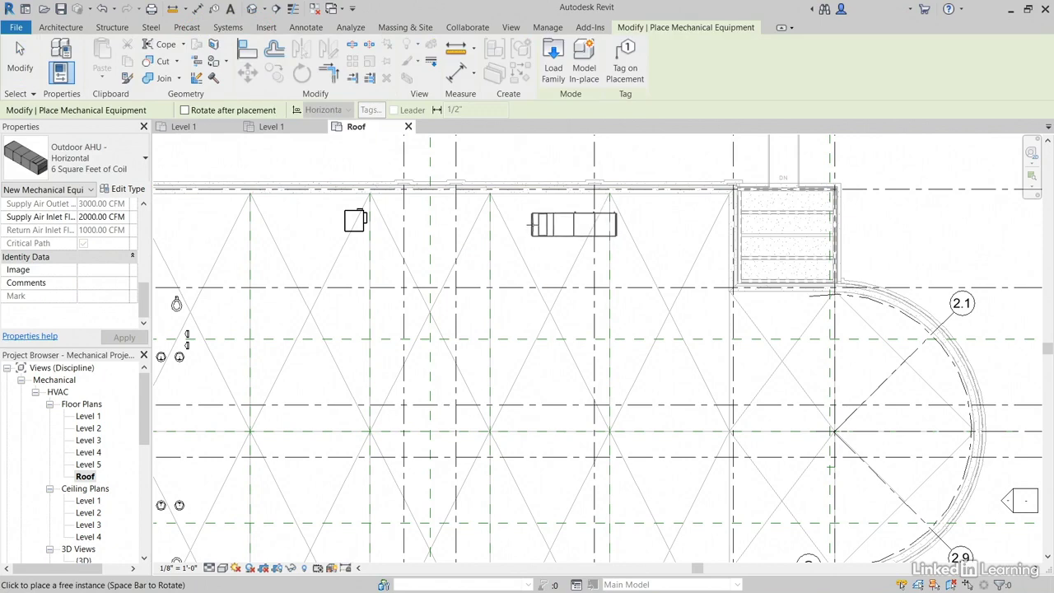
scroll(532, 224, "up", 2)
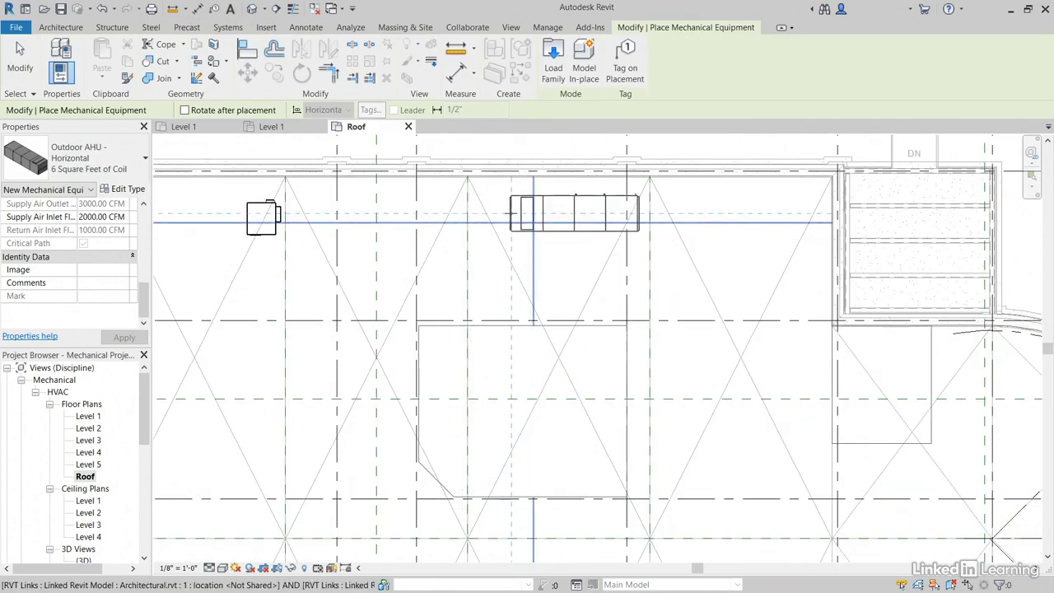
left_click(511, 213)
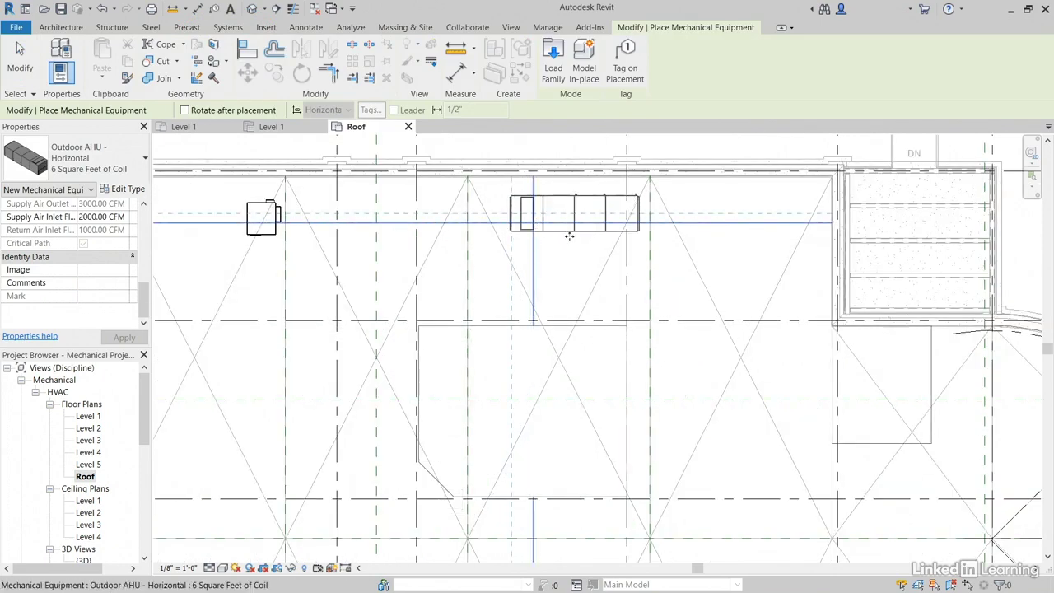
key("Escape")
key("Escape")
Align the outdoor AHU's front/back centerline with the center reference of the VAV unit's side connection
middle_click_drag(363, 247, 428, 249)
key("a")
key("l")
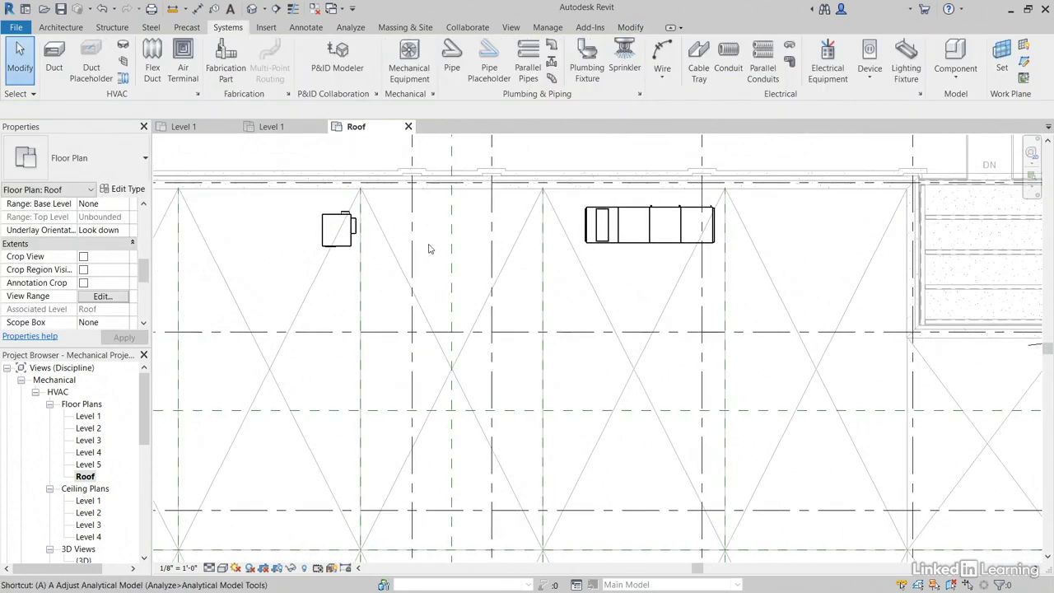
left_click(638, 29)
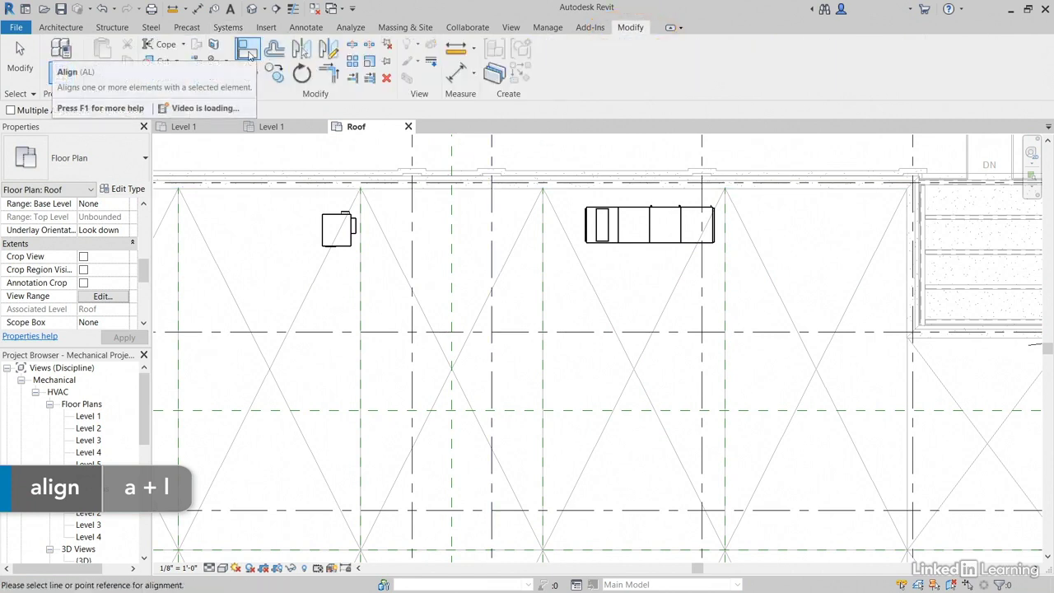
scroll(377, 232, "up", 3)
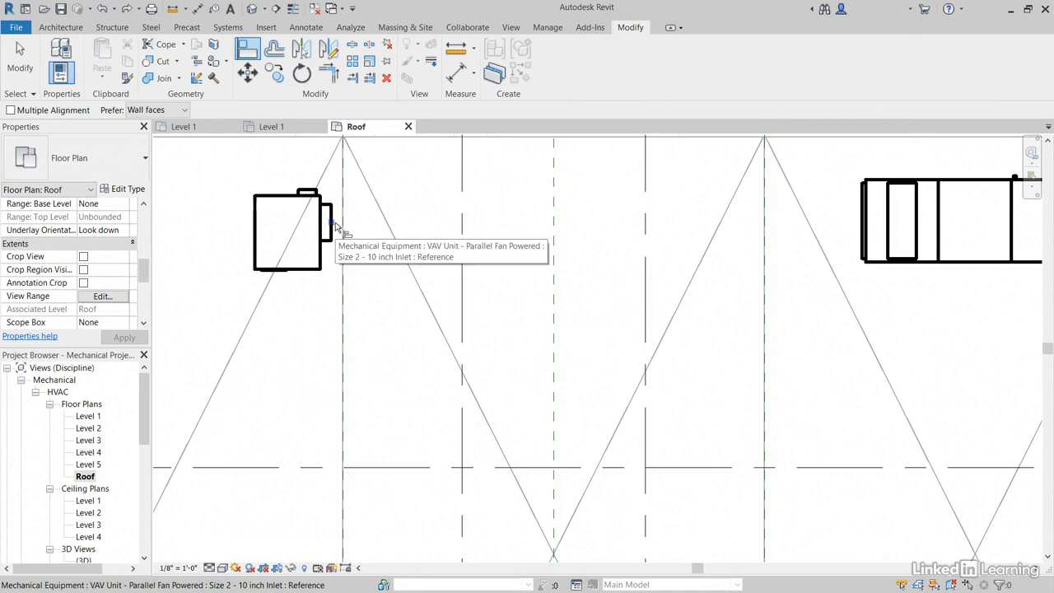
left_click(334, 224)
middle_click_drag(412, 233, 200, 240)
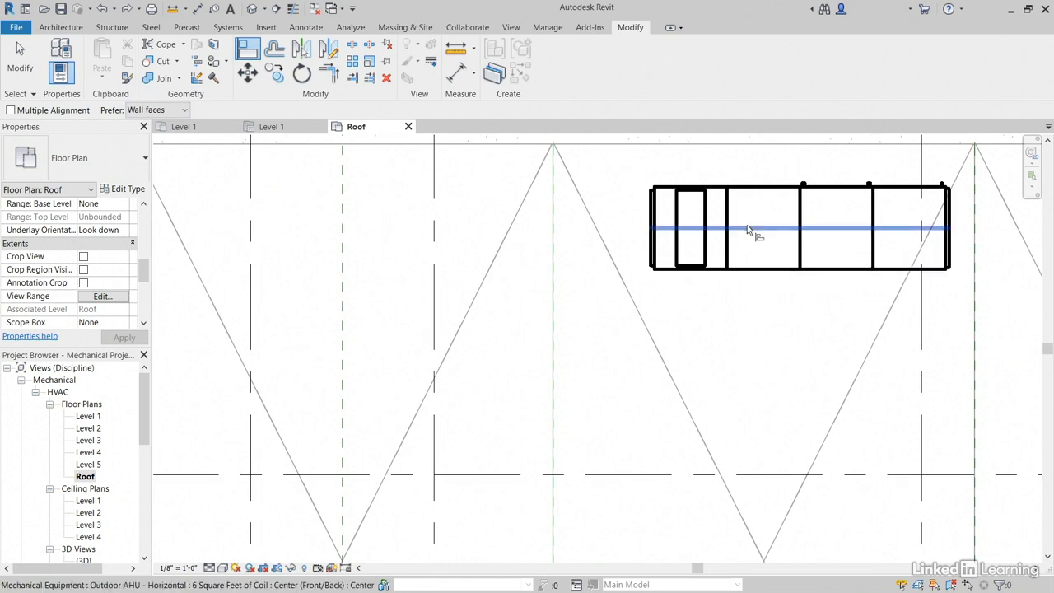
left_click(746, 228)
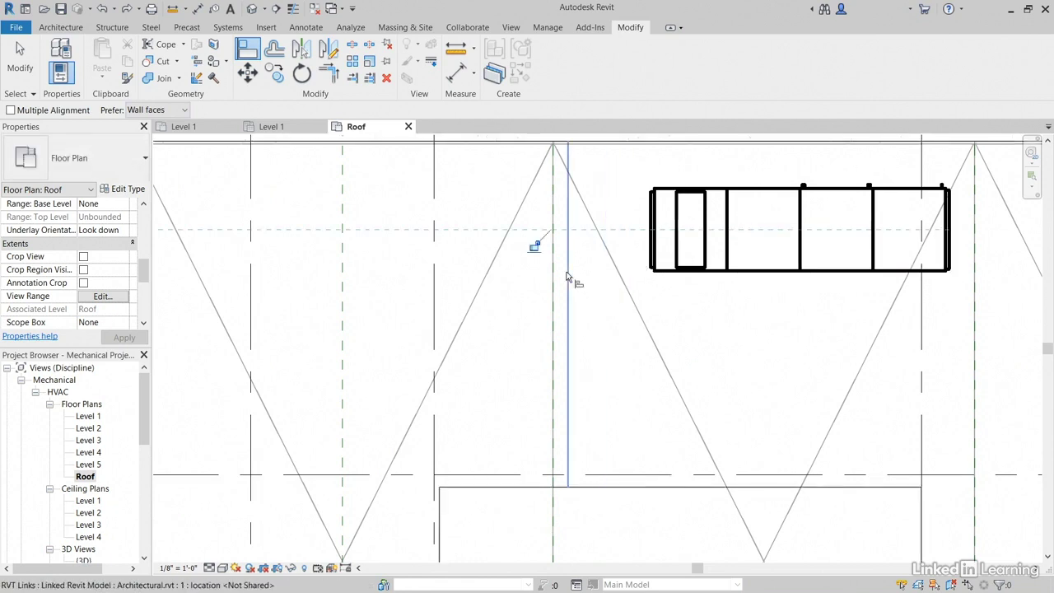
scroll(570, 280, "down", 3)
middle_click_drag(438, 300, 475, 277)
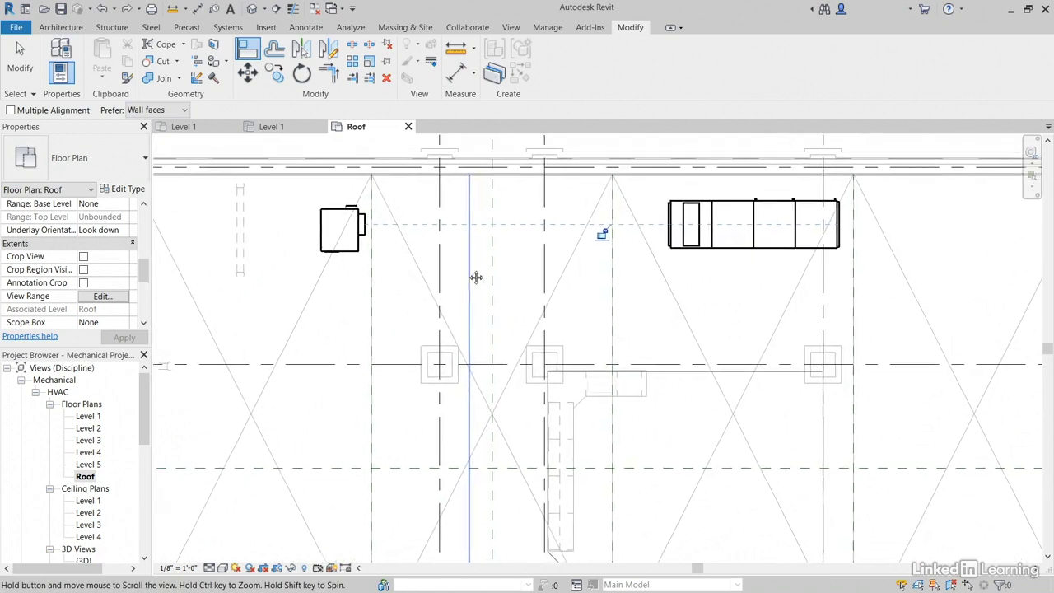
key("Escape")
key("Escape")
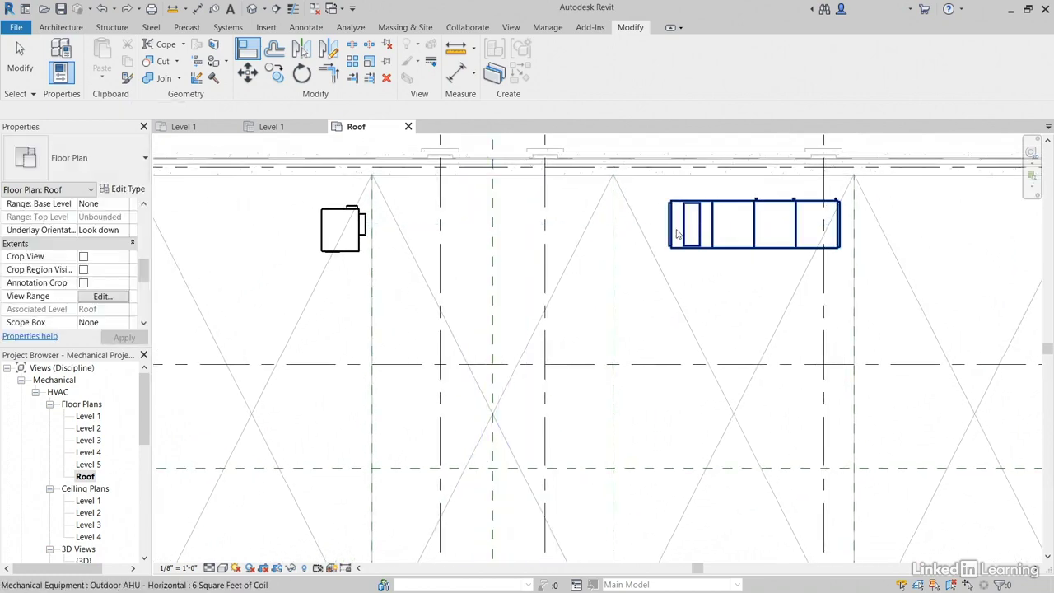
Draw a horizontal building section just below the VAV unit and outdoor AHU, looking toward them, with its view depth extended past the exterior wall
scroll(457, 238, "down", 5)
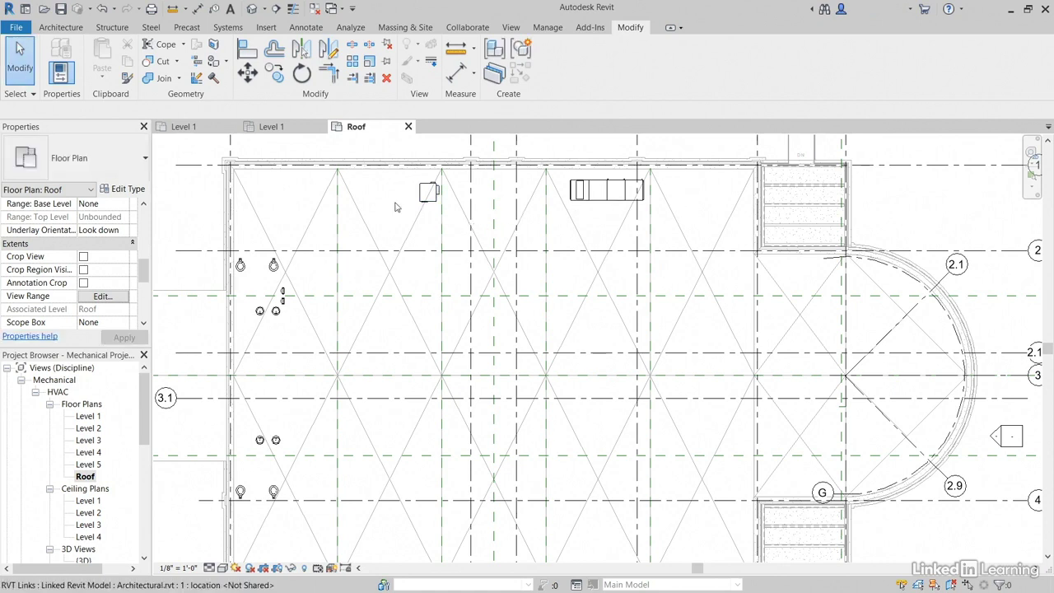
left_click(279, 12)
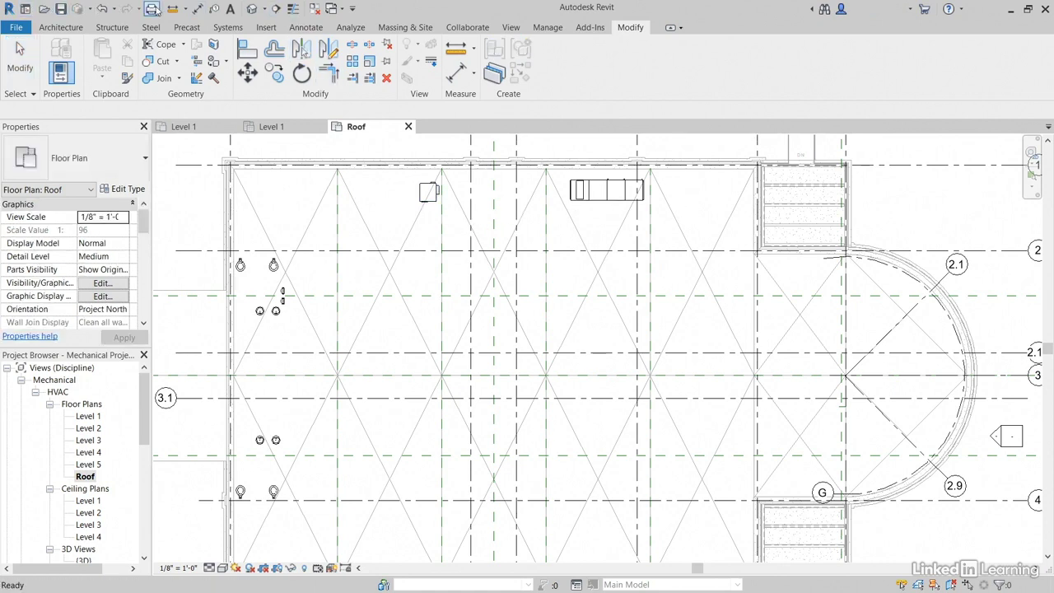
key("Escape")
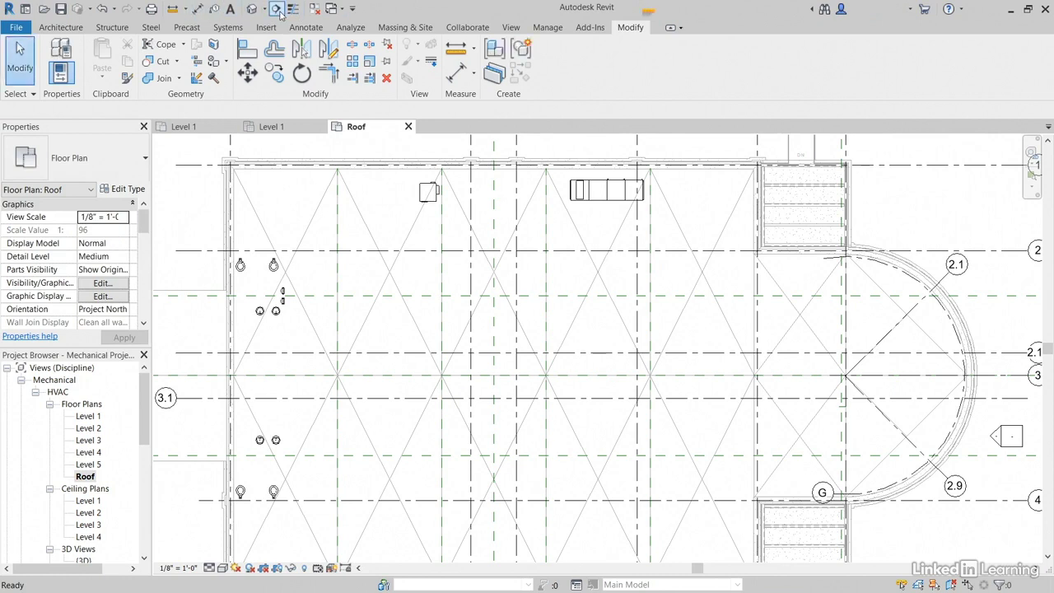
left_click(279, 13)
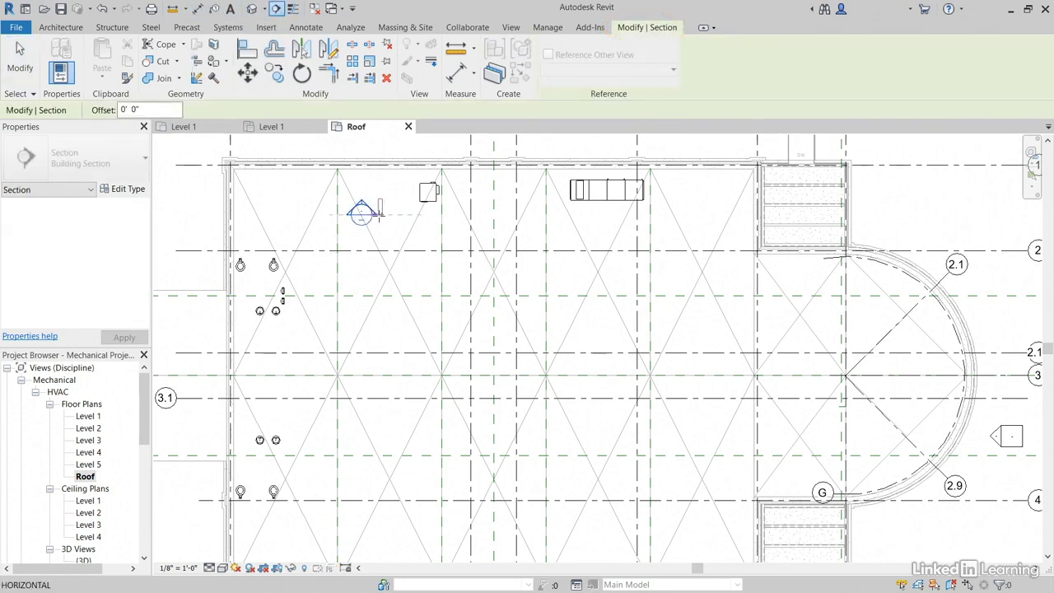
left_click(689, 214)
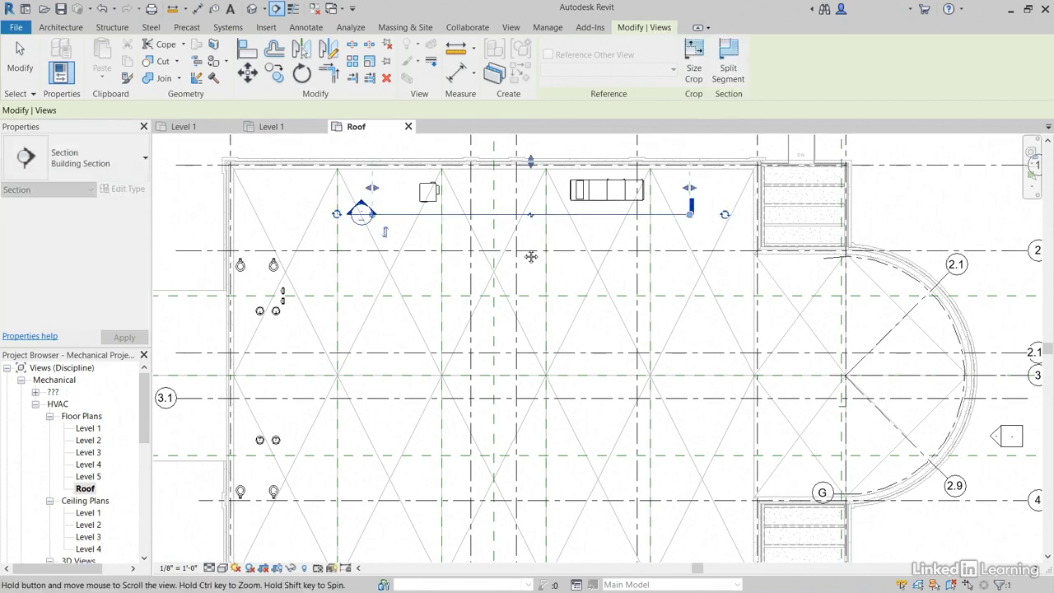
scroll(530, 182, "up", 1)
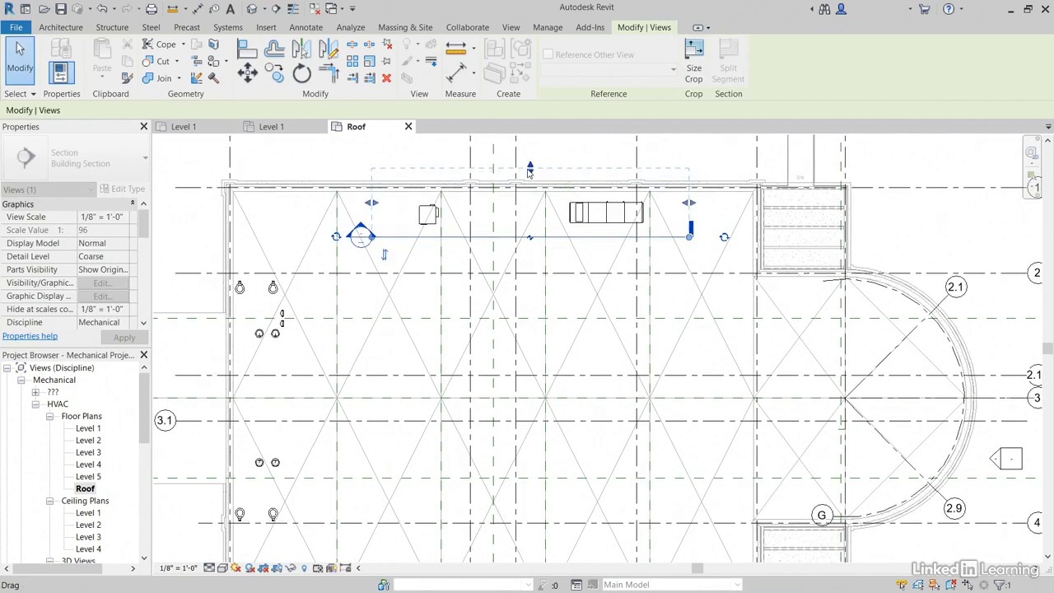
left_click(347, 306)
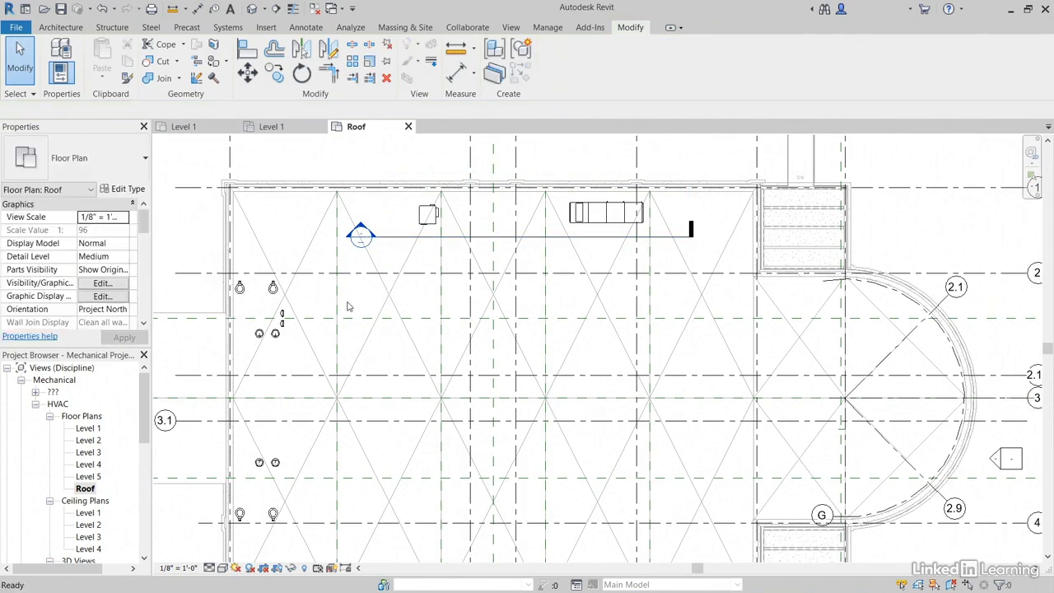
Open the new section view and examine the VAV unit's height above the Level 1 ceiling and the outdoor AHU's position at the roof
double_click(360, 238)
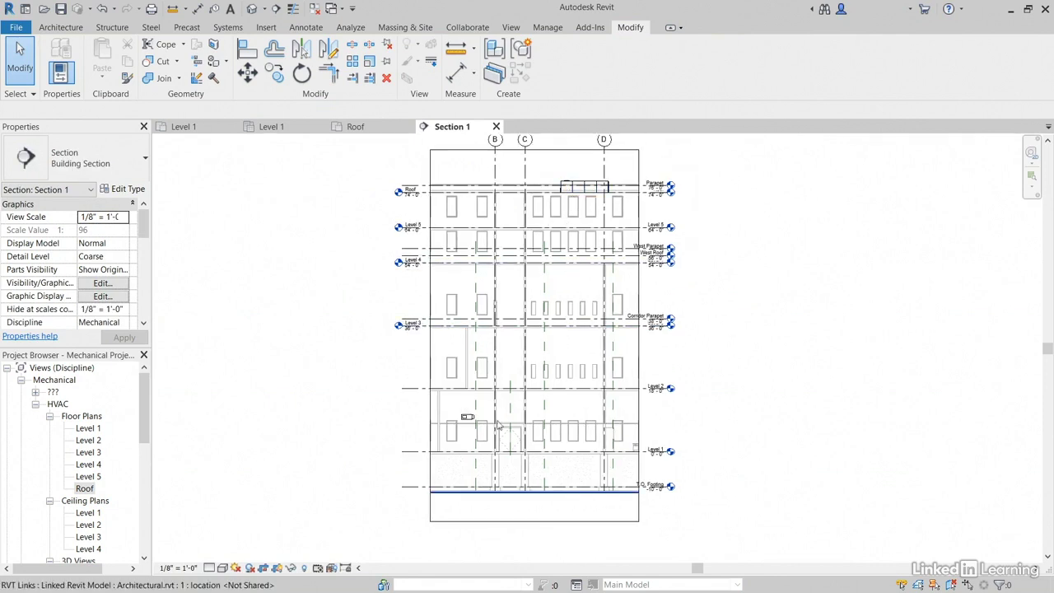
scroll(498, 424, "up", 8)
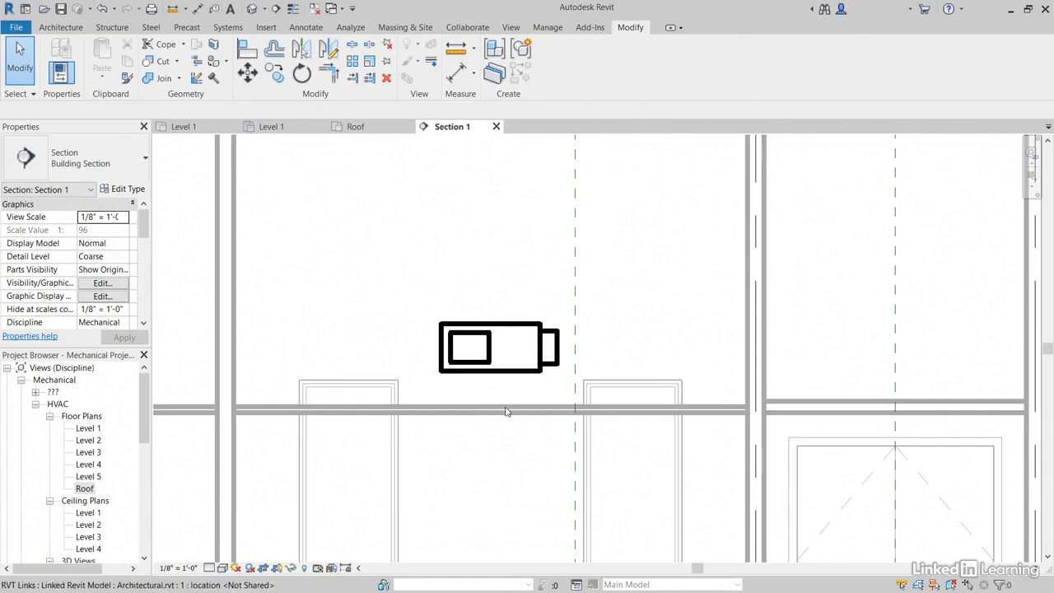
scroll(499, 403, "down", 8)
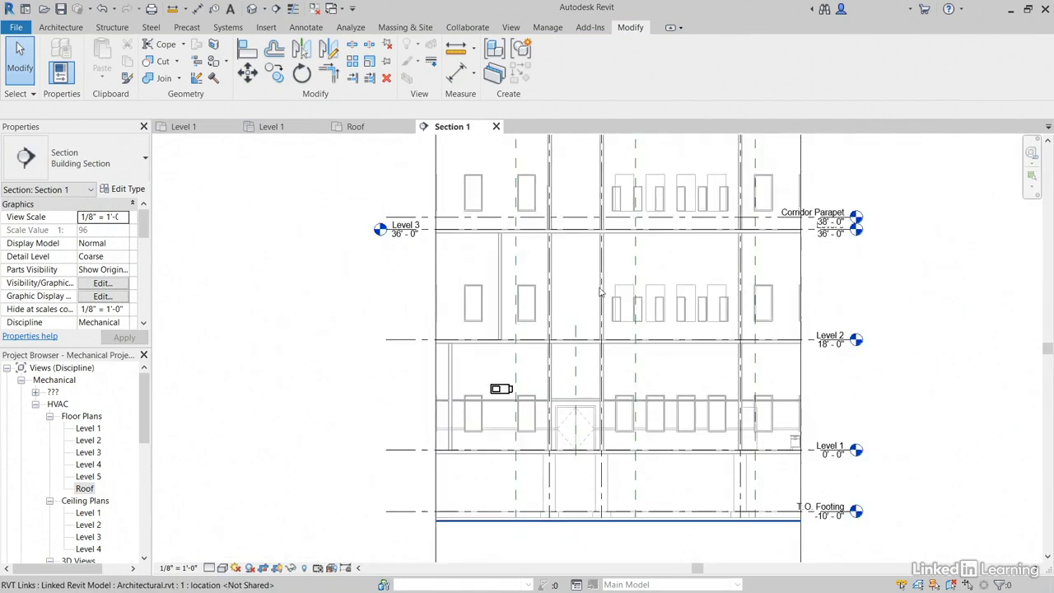
middle_click_drag(604, 239, 534, 358)
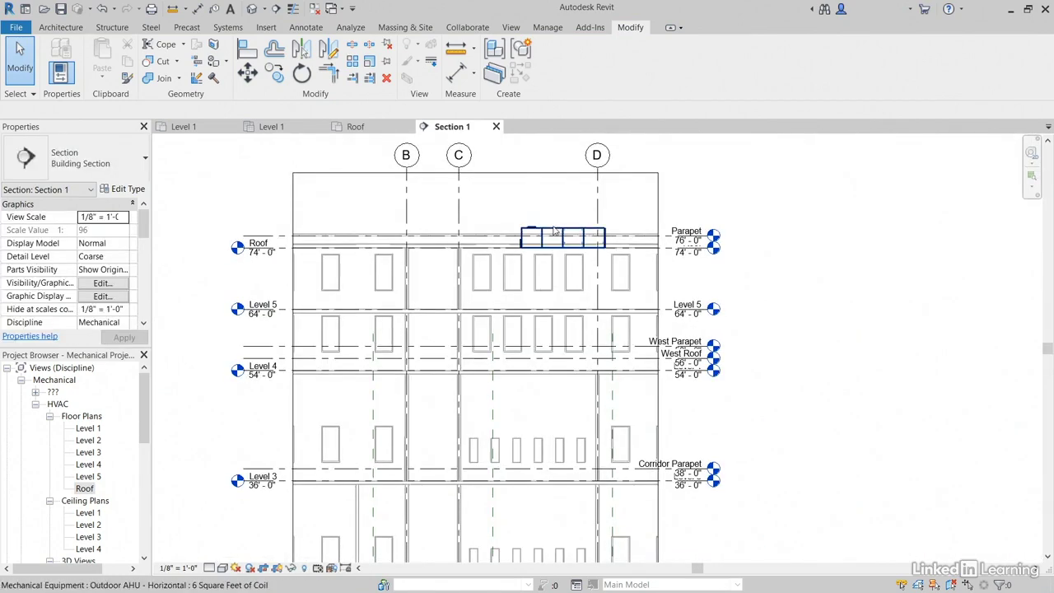
Set the outdoor AHU's elevation from the Roof level to 1' 0"
scroll(556, 234, "up", 5)
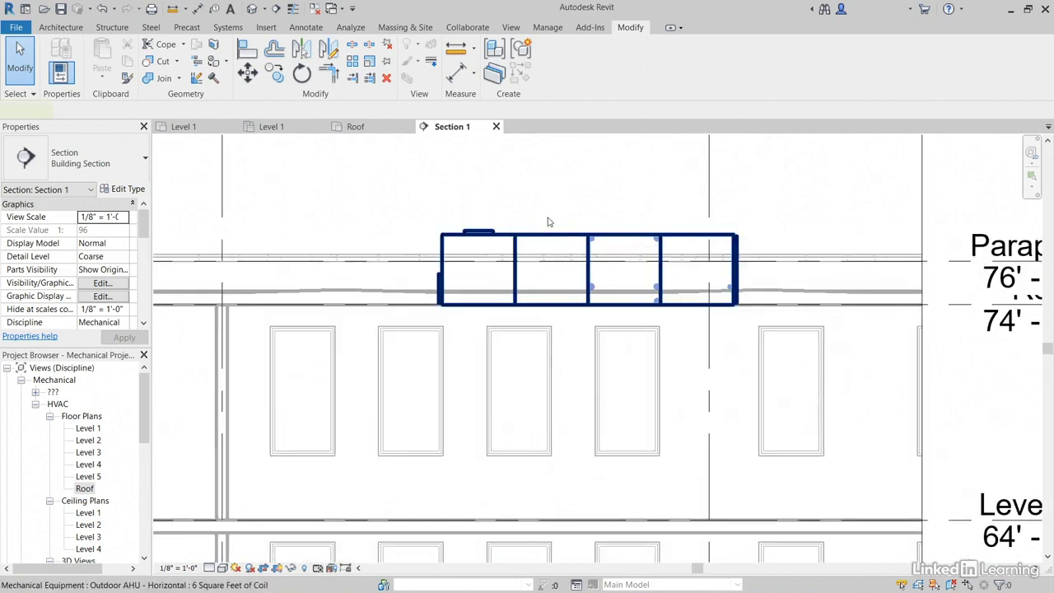
left_click(548, 222)
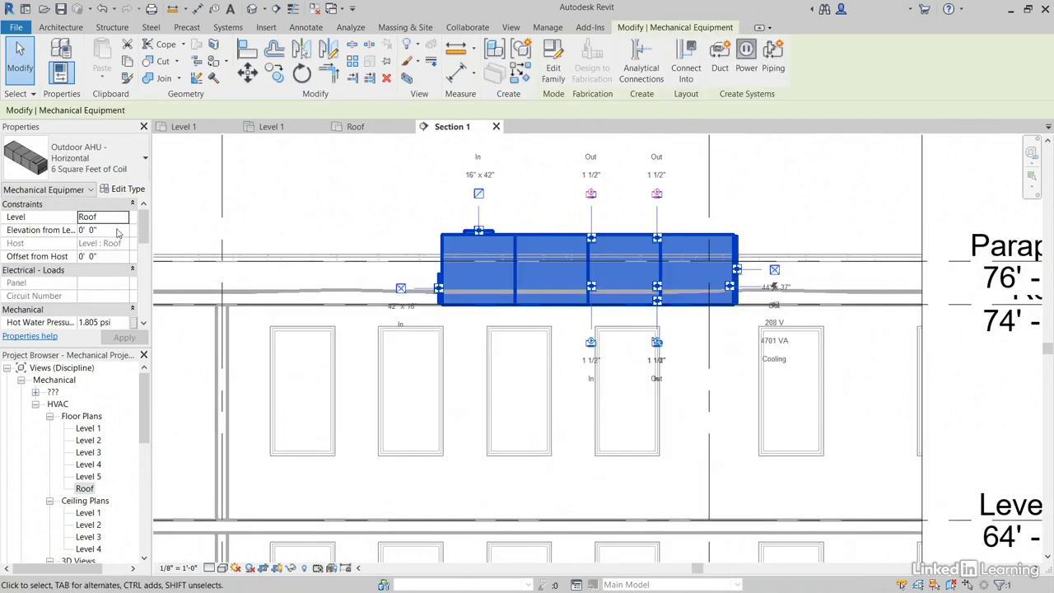
left_click(117, 230)
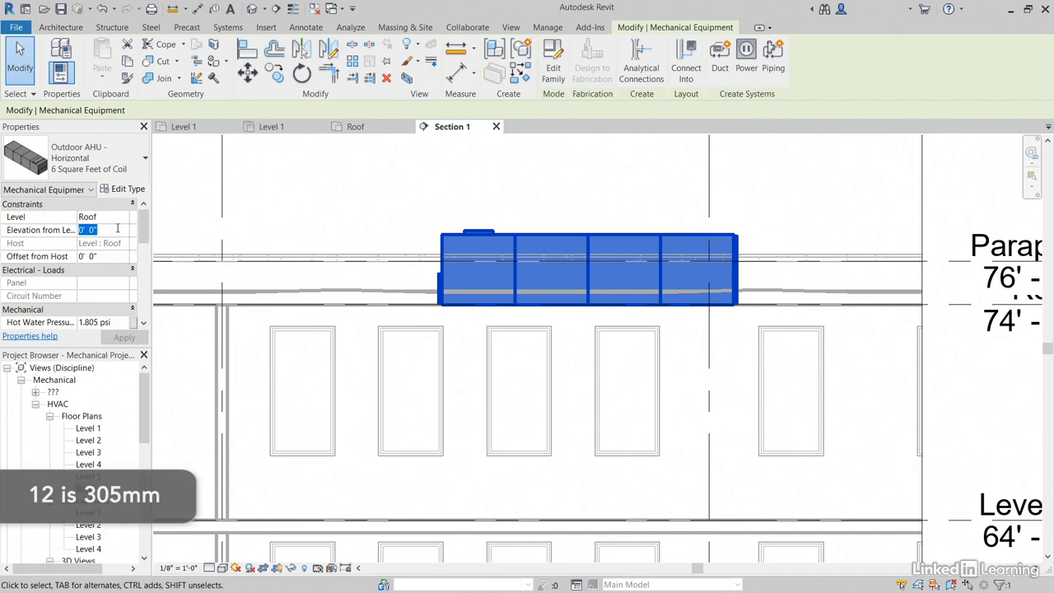
key("Return")
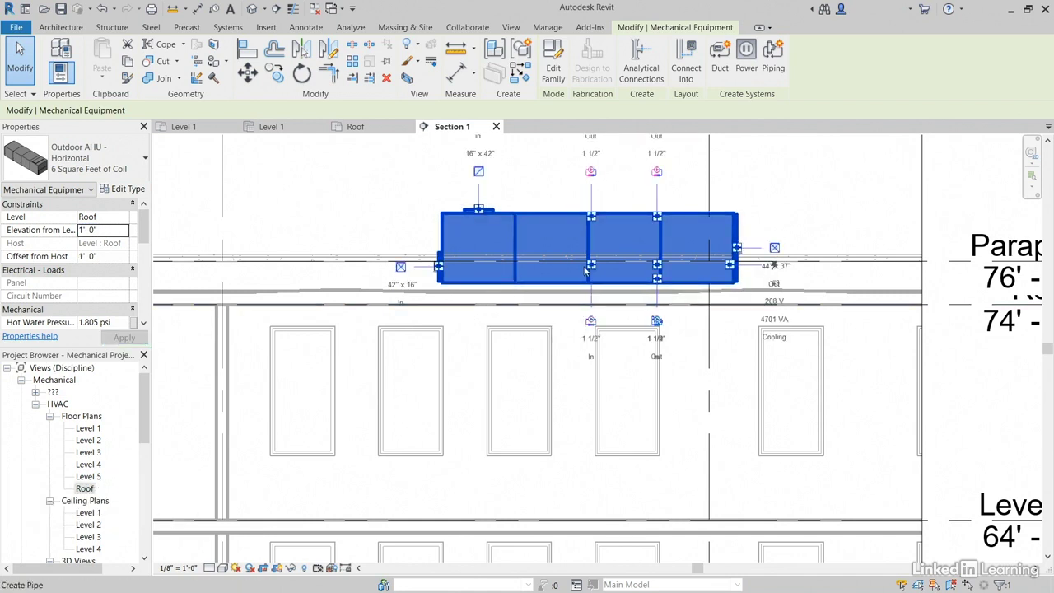
scroll(486, 318, "down", 2)
middle_click_drag(493, 321, 505, 321)
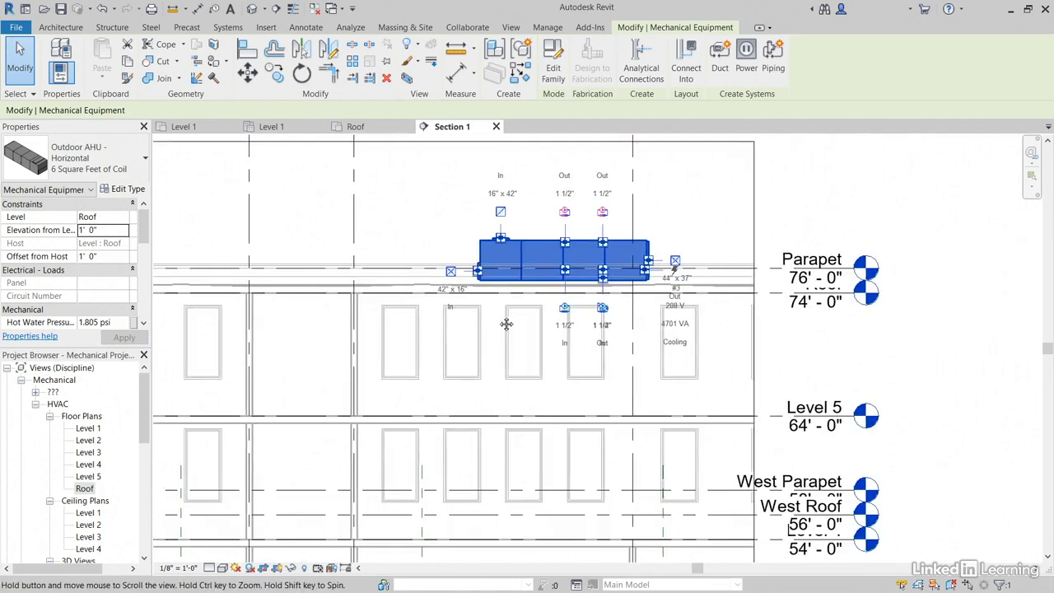
left_click(448, 230)
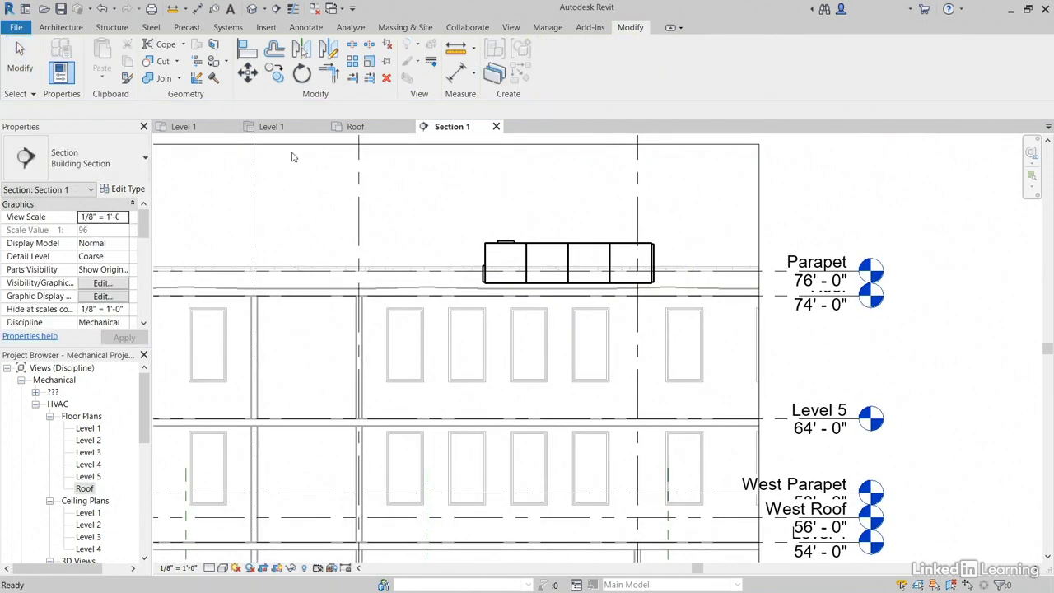
Return to the Level 1 ceiling plan
left_click(185, 127)
left_click(272, 127)
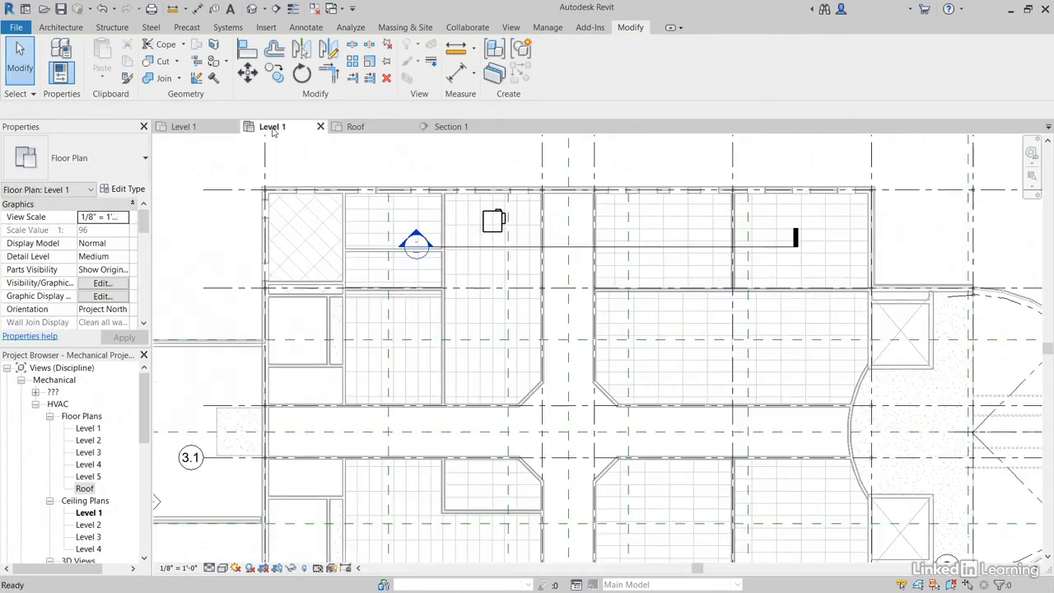